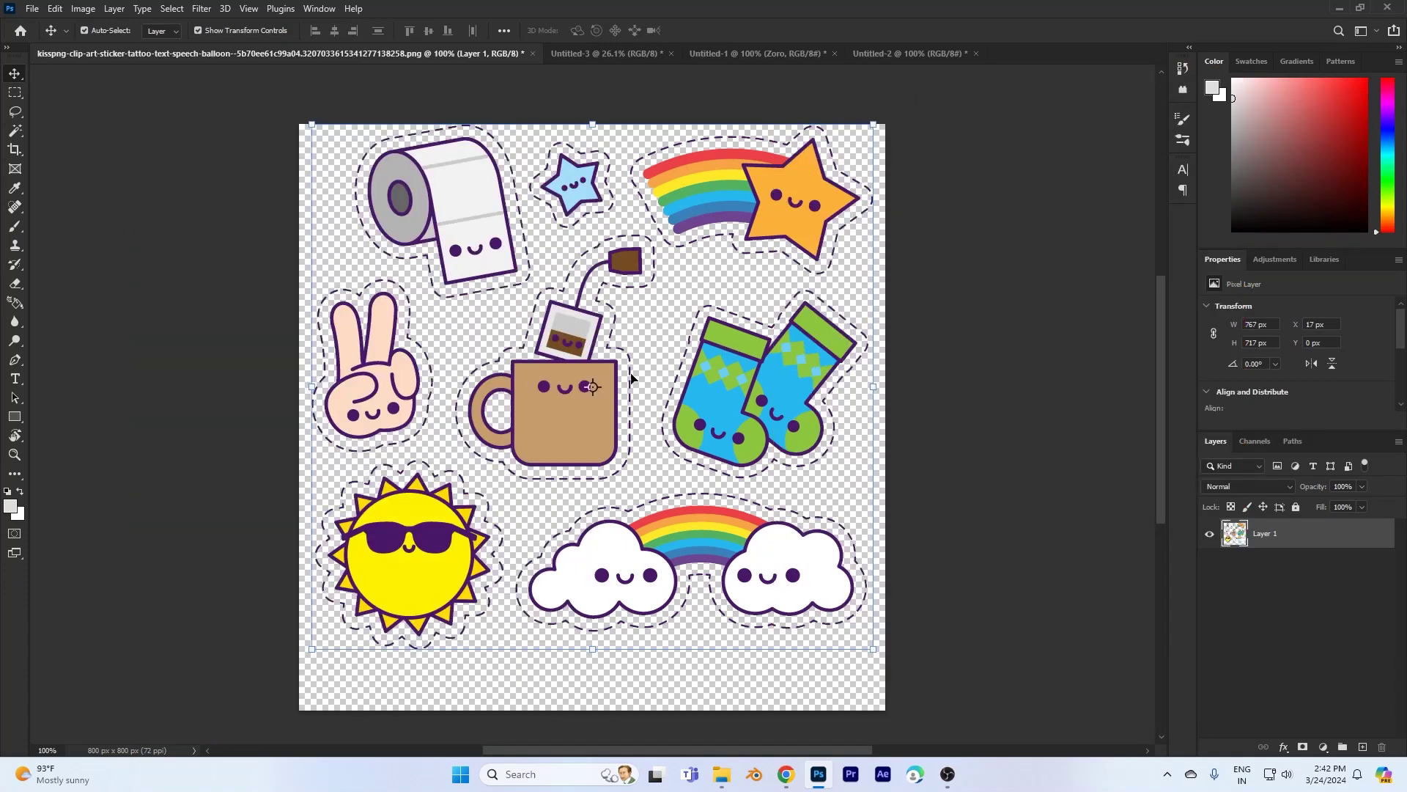
Step: Drag Layer 1's sticker artwork right and down, then back to the top-left corner
left_click_drag(617, 405, 603, 401)
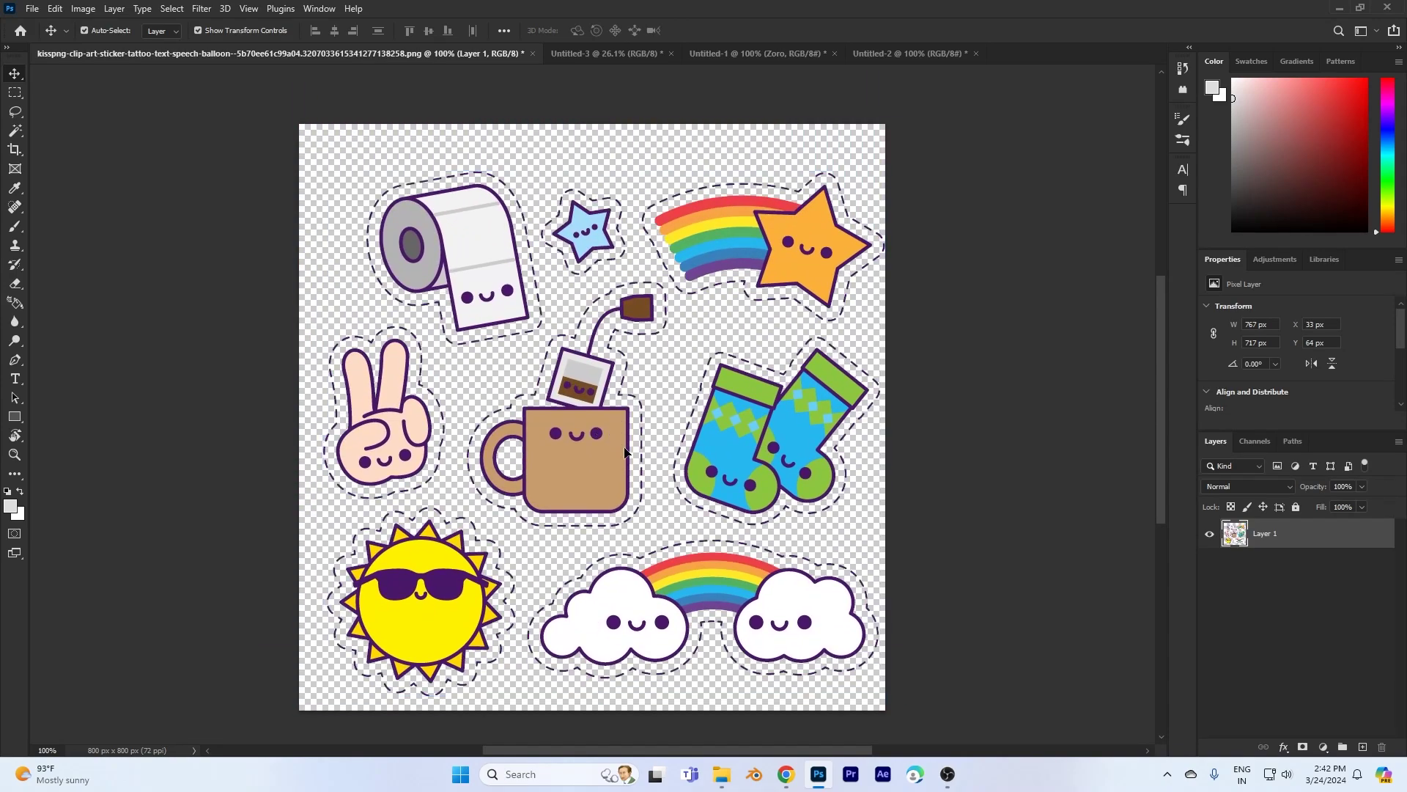
left_click_drag(602, 401, 611, 415)
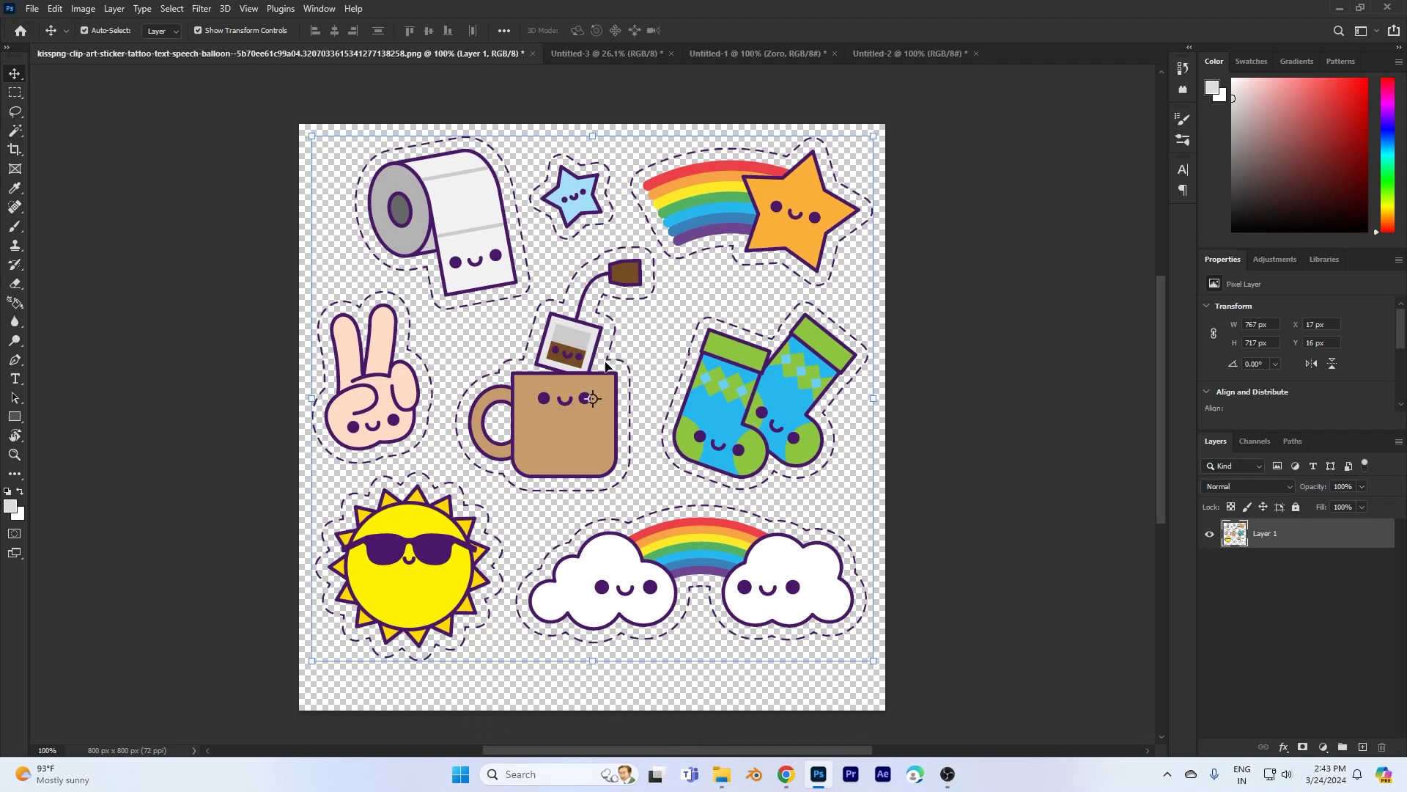
mouse_move(572, 317)
left_mouse_down()
mouse_move(560, 341)
mouse_move(553, 307)
left_mouse_up()
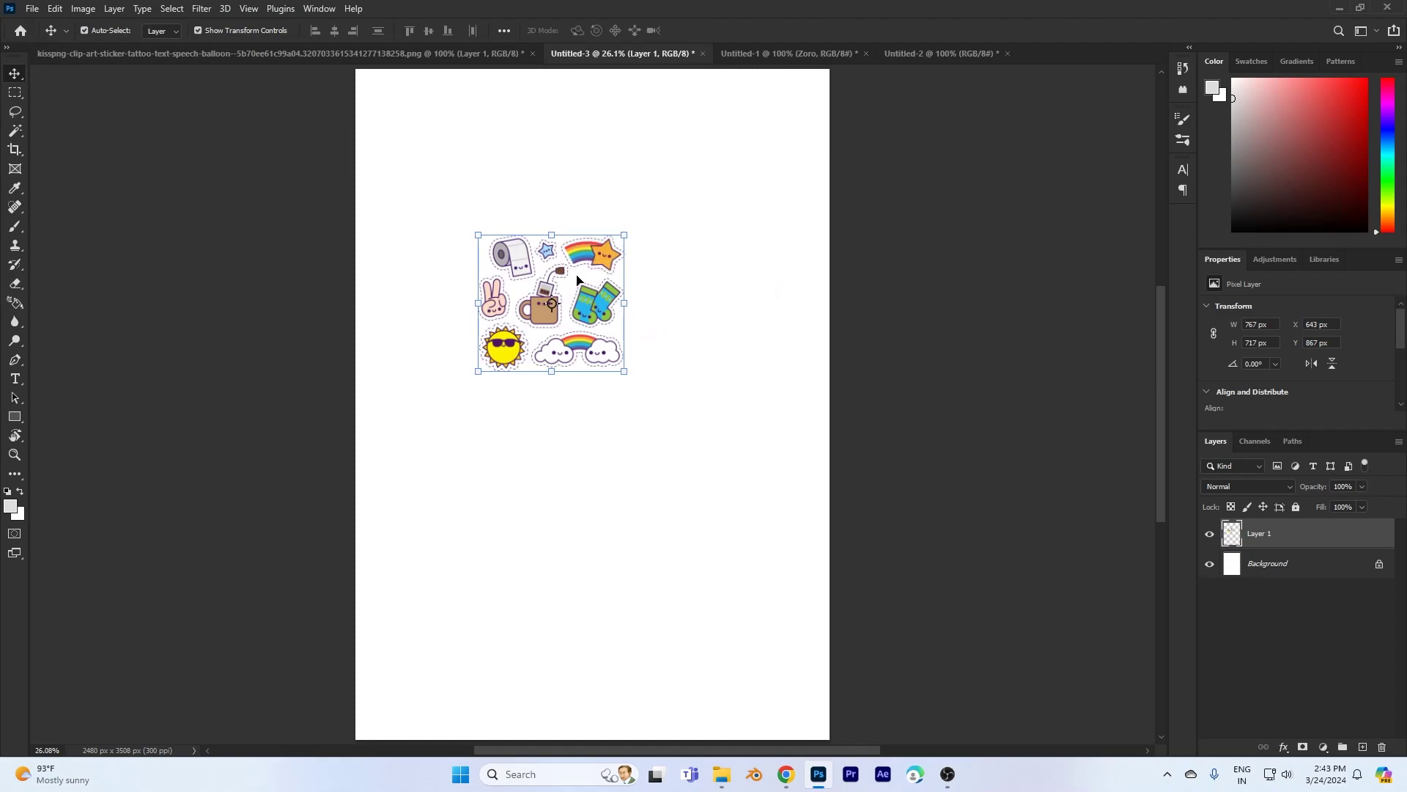
Step: Move and duplicate the sticker layer, undo the rotated copies, then delete Layer 1
mouse_move(554, 306)
left_mouse_down()
mouse_move(557, 177)
mouse_move(672, 422)
mouse_move(662, 462)
mouse_move(733, 220)
left_mouse_up()
key("Return")
key("ctrl+z")
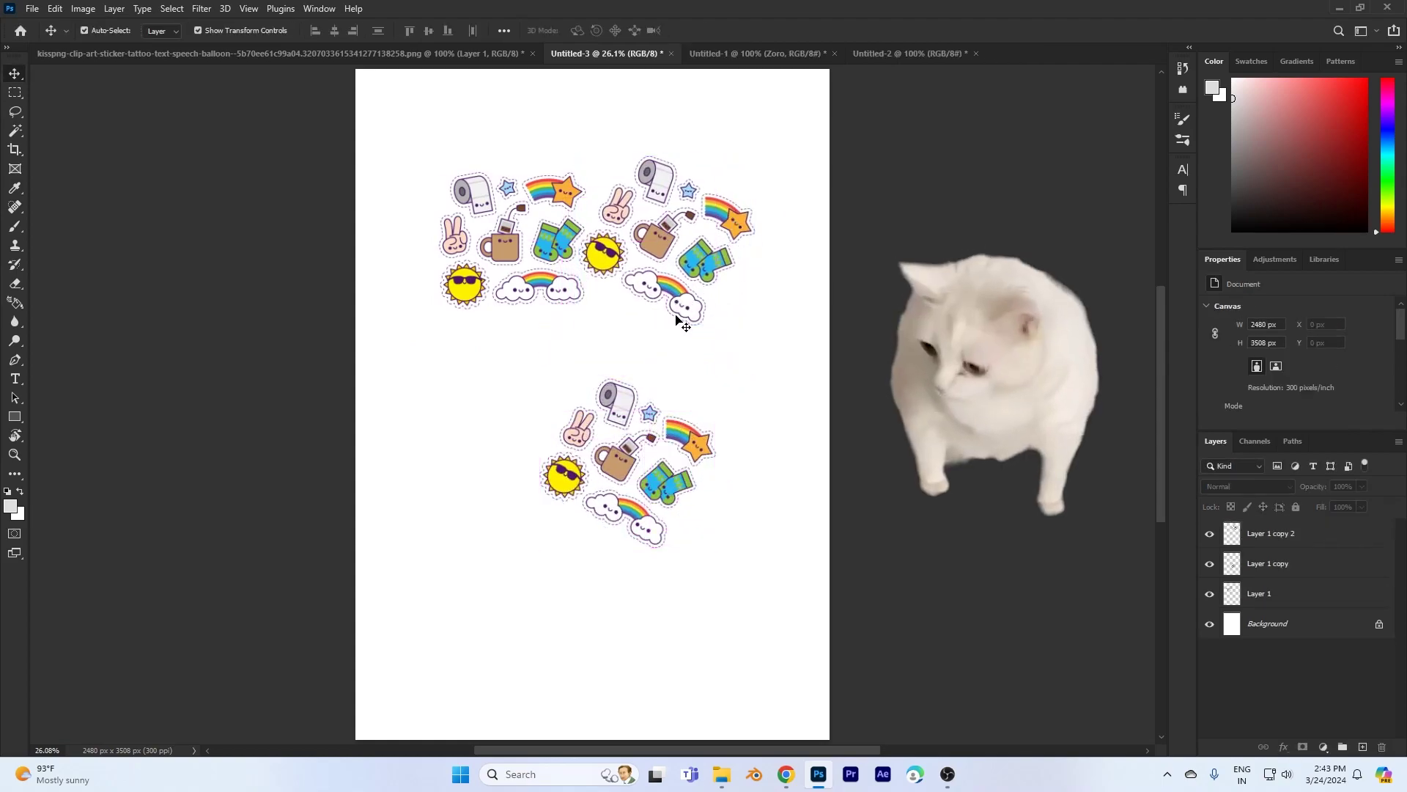
key("ctrl+z")
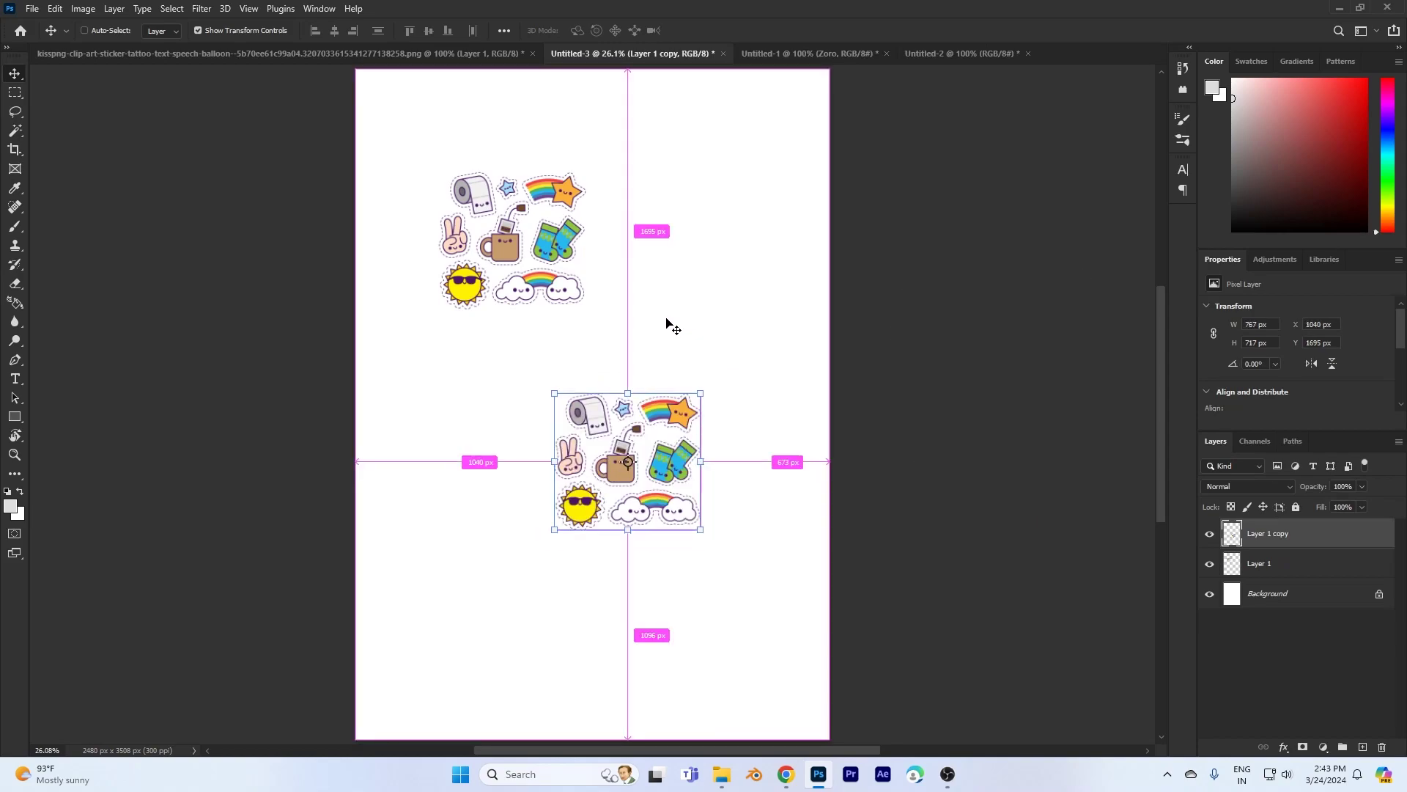
key("ctrl+z")
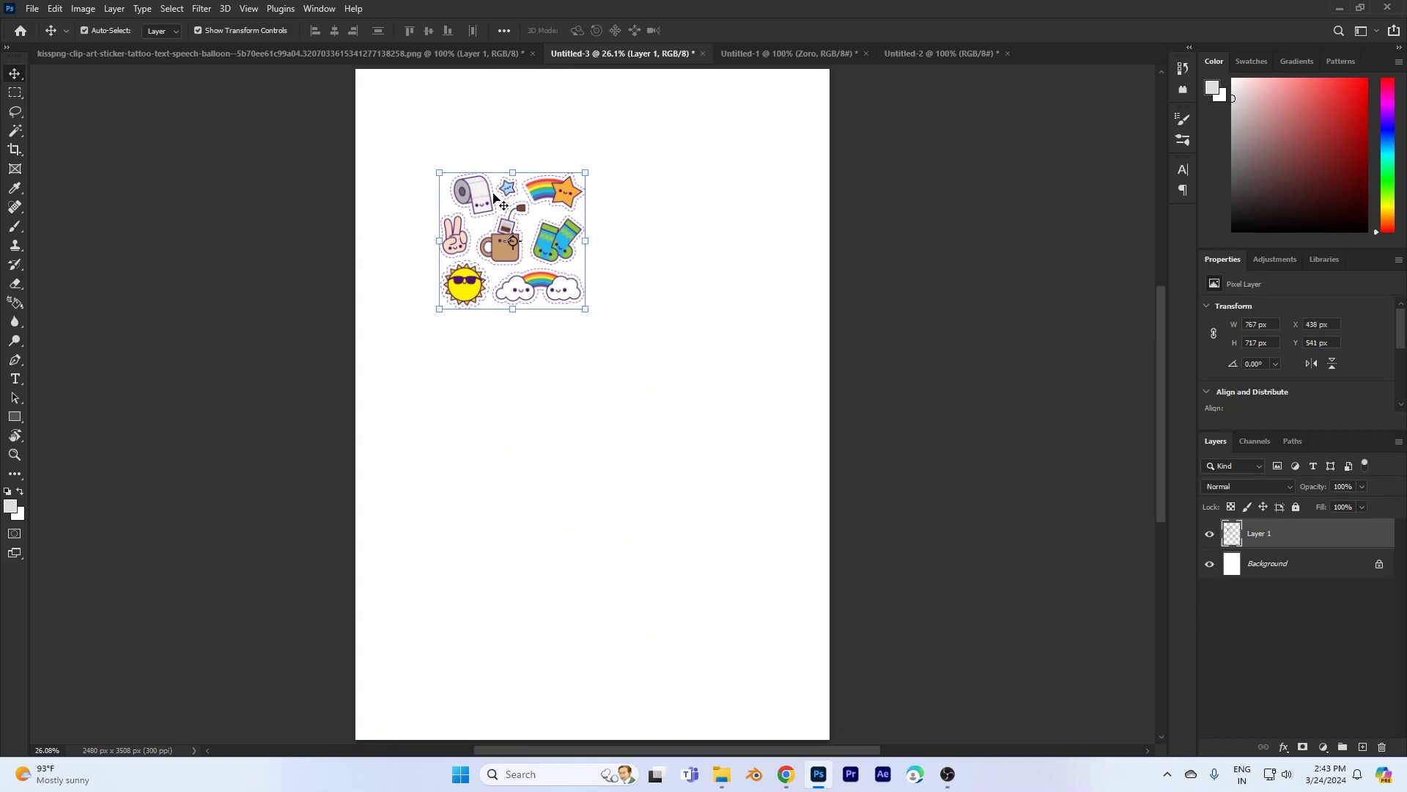
left_click_drag(502, 205, 540, 267)
key("Delete")
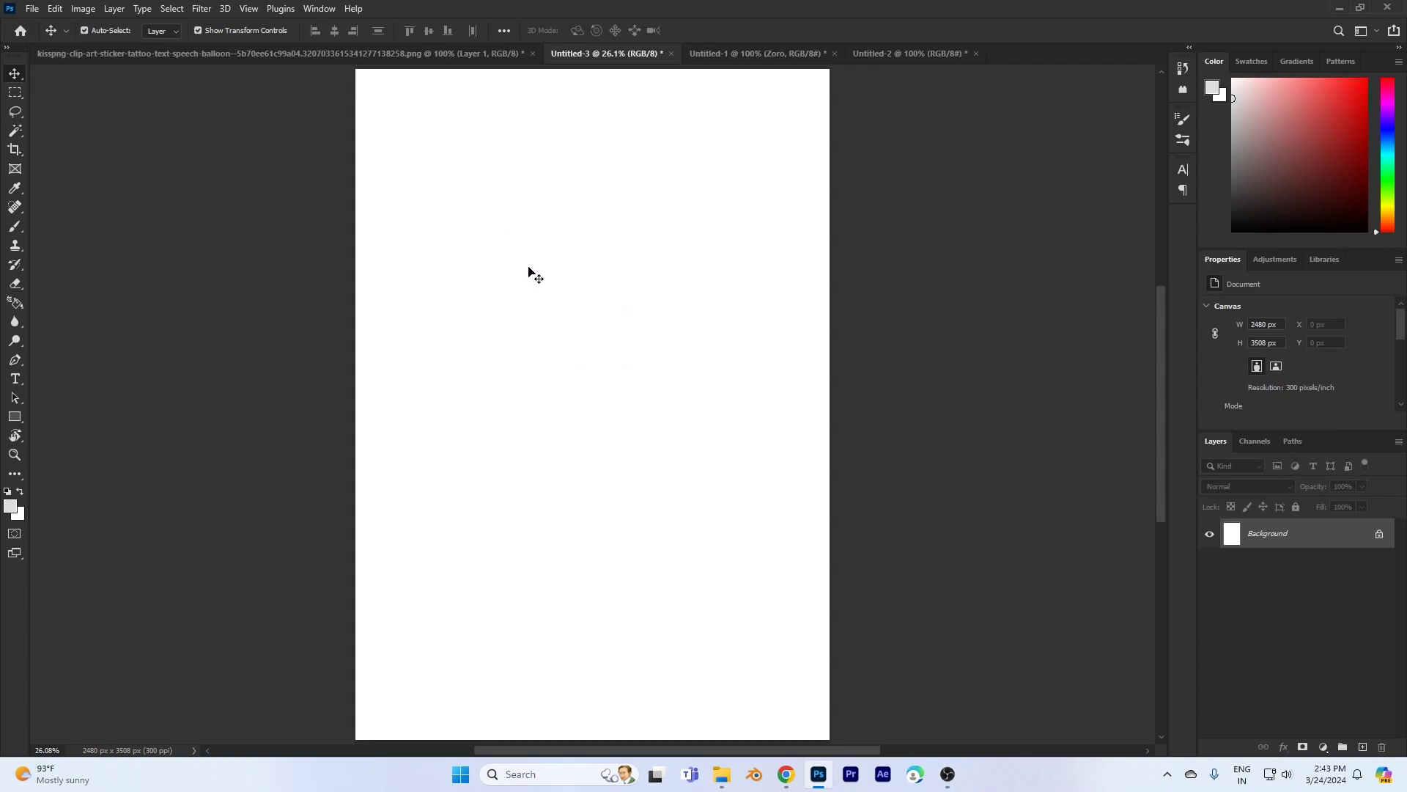
Step: Switch to the kisspng sticker sheet document and select Layer 1
left_click(179, 53)
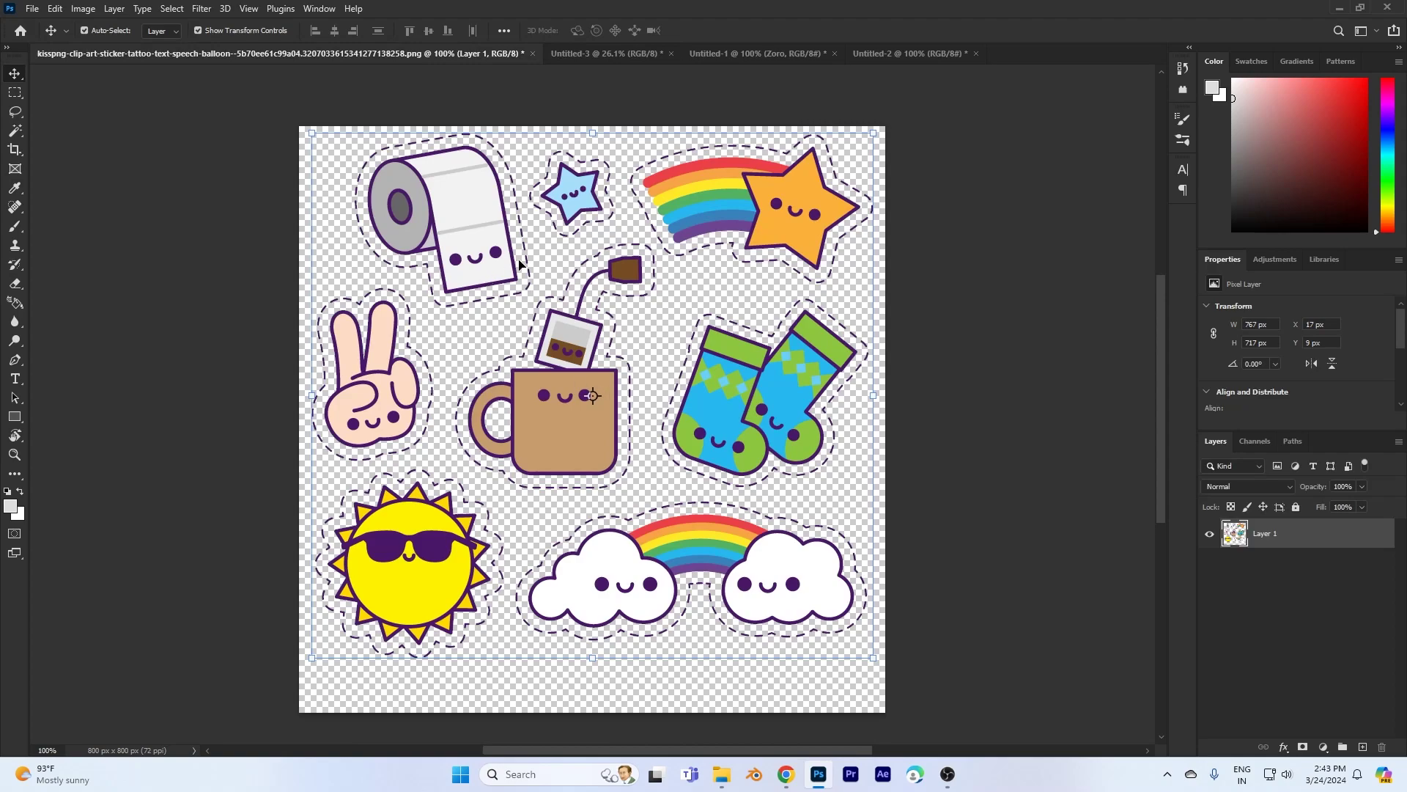
left_click(1283, 572)
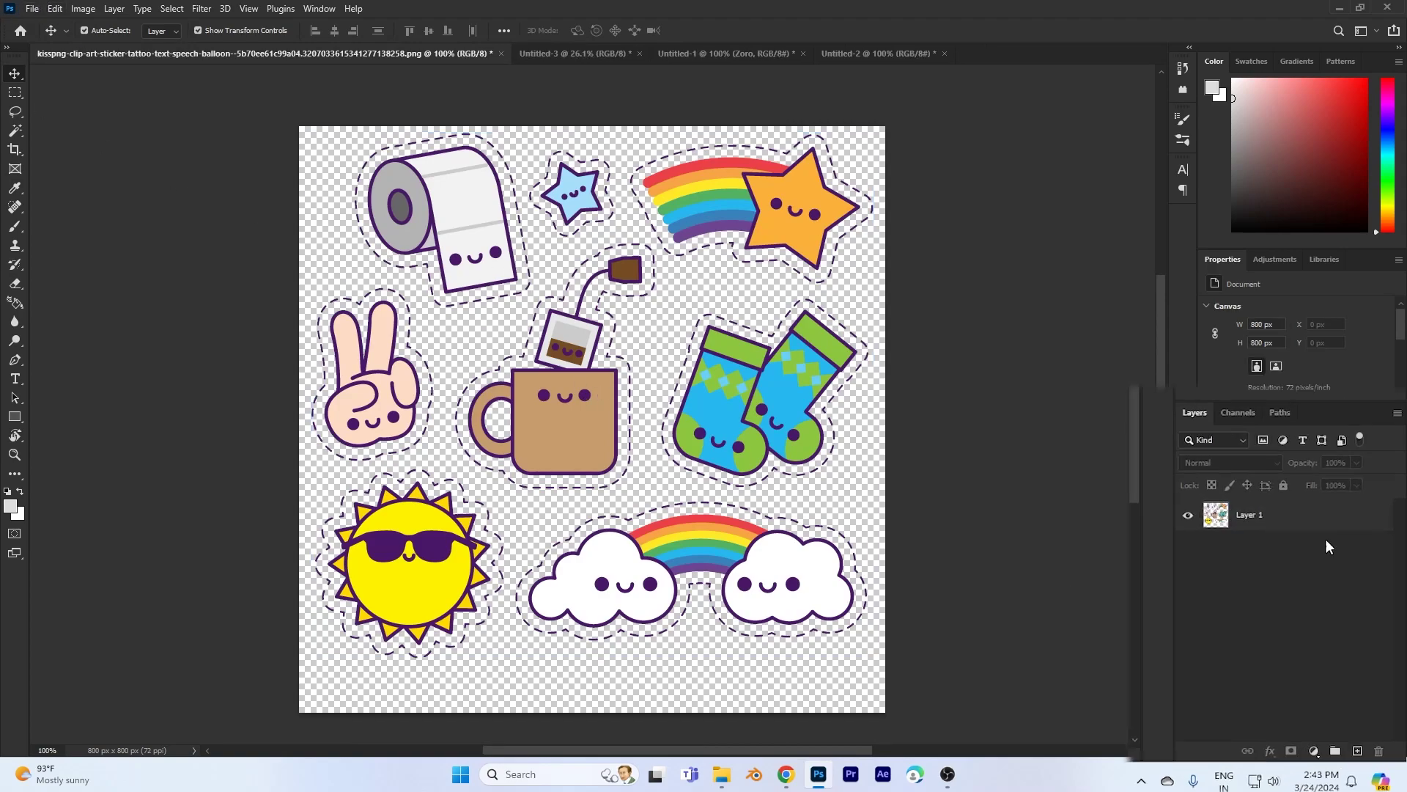
left_click(1162, 417)
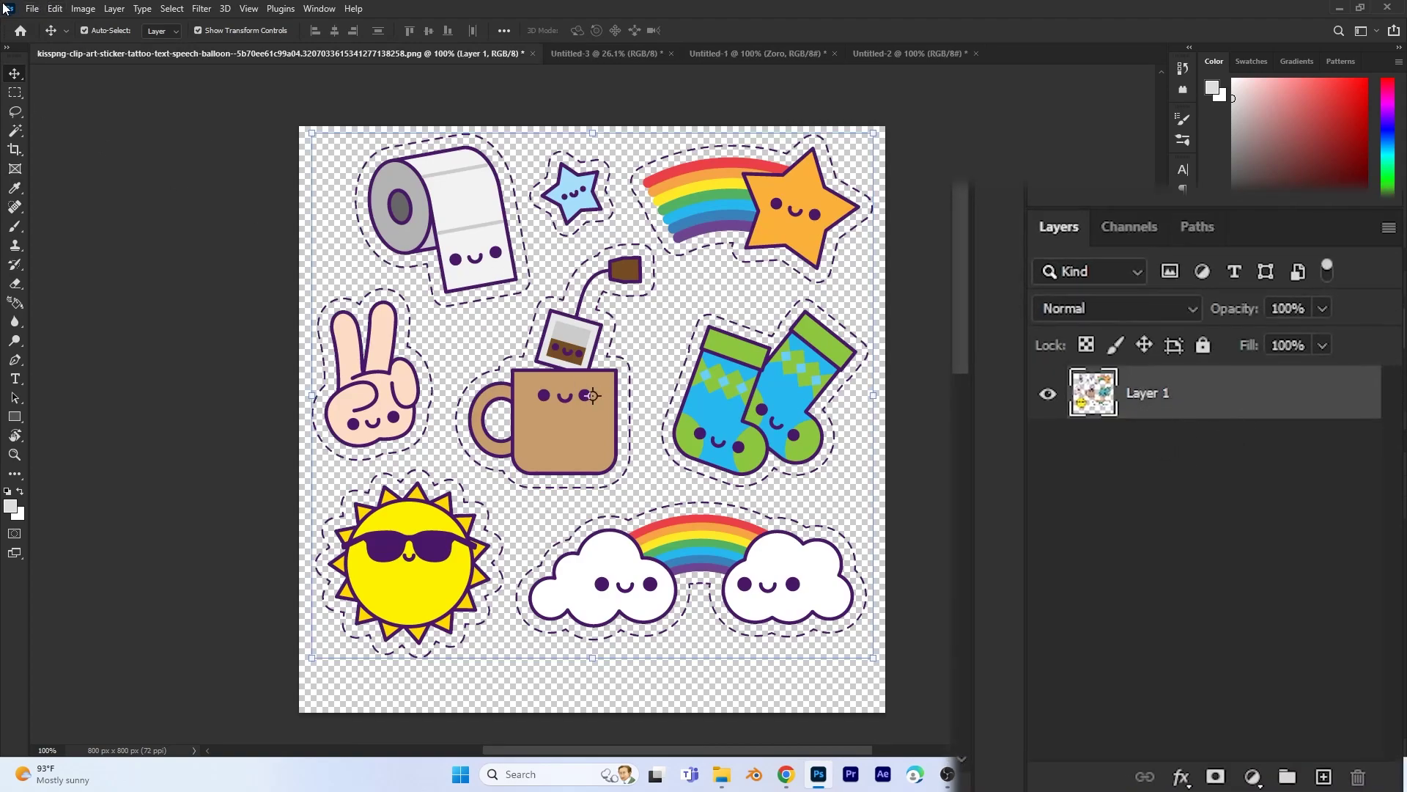
Step: Define the sticker sheet as a pattern named 'Cartoon' and return to Untitled-3
left_click(63, 10)
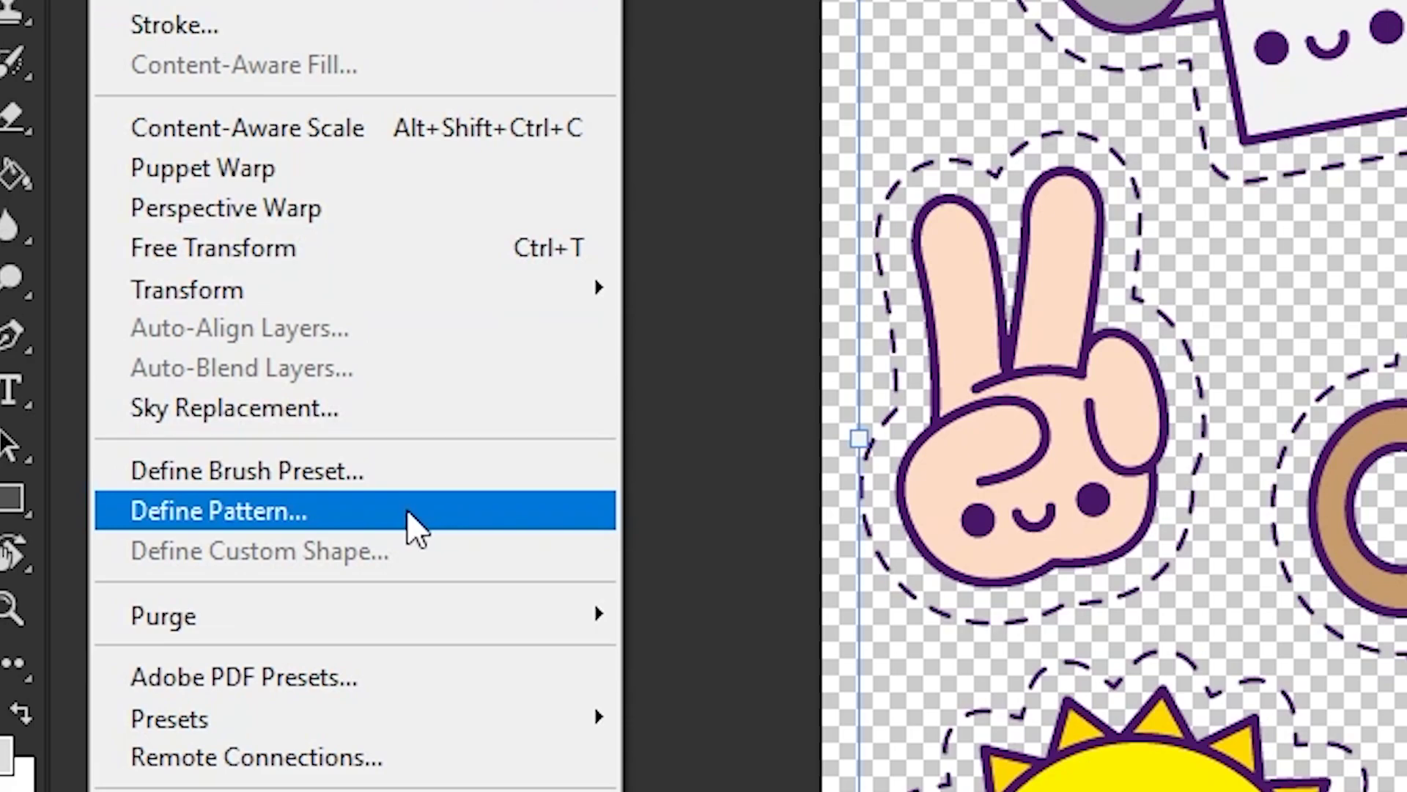
left_click(408, 513)
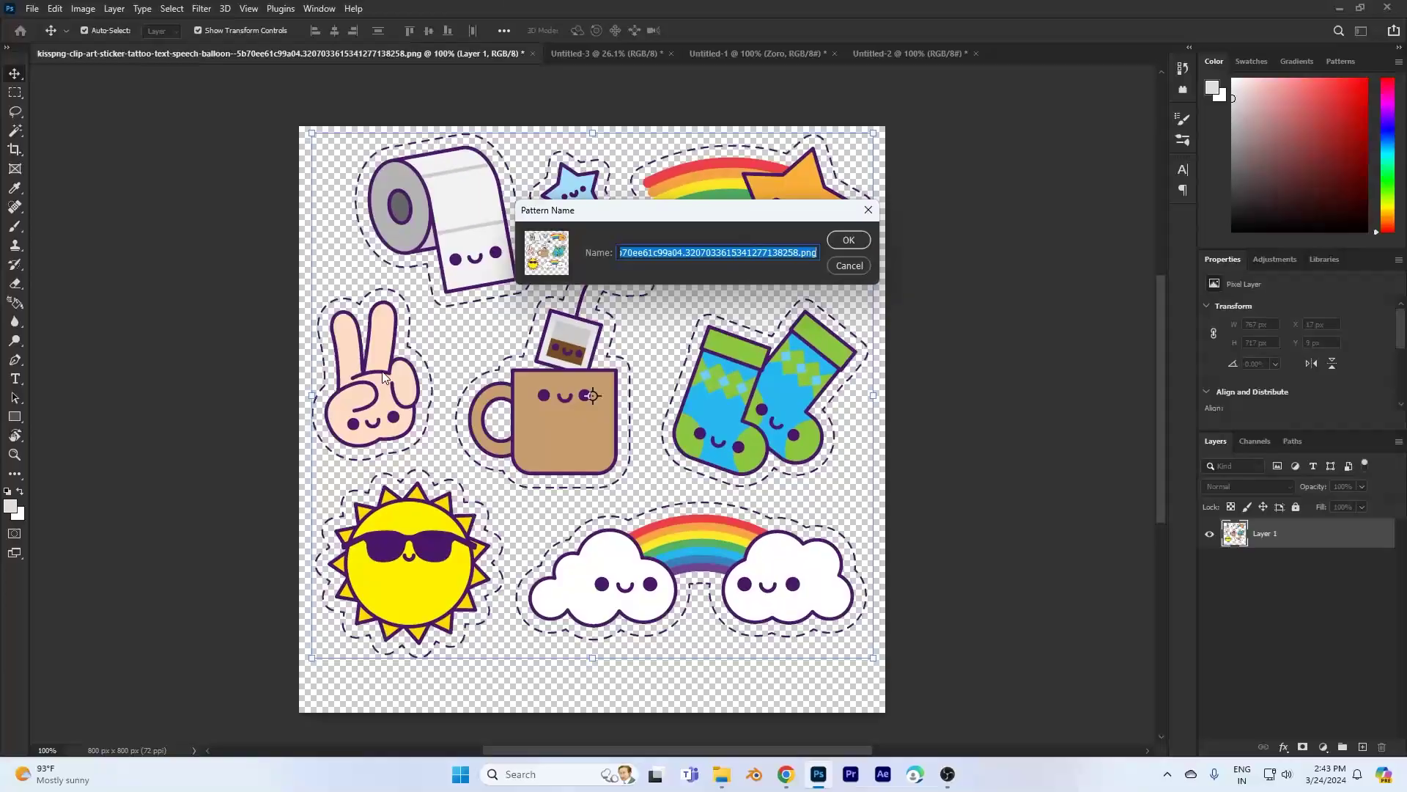
left_click_drag(673, 214, 573, 215)
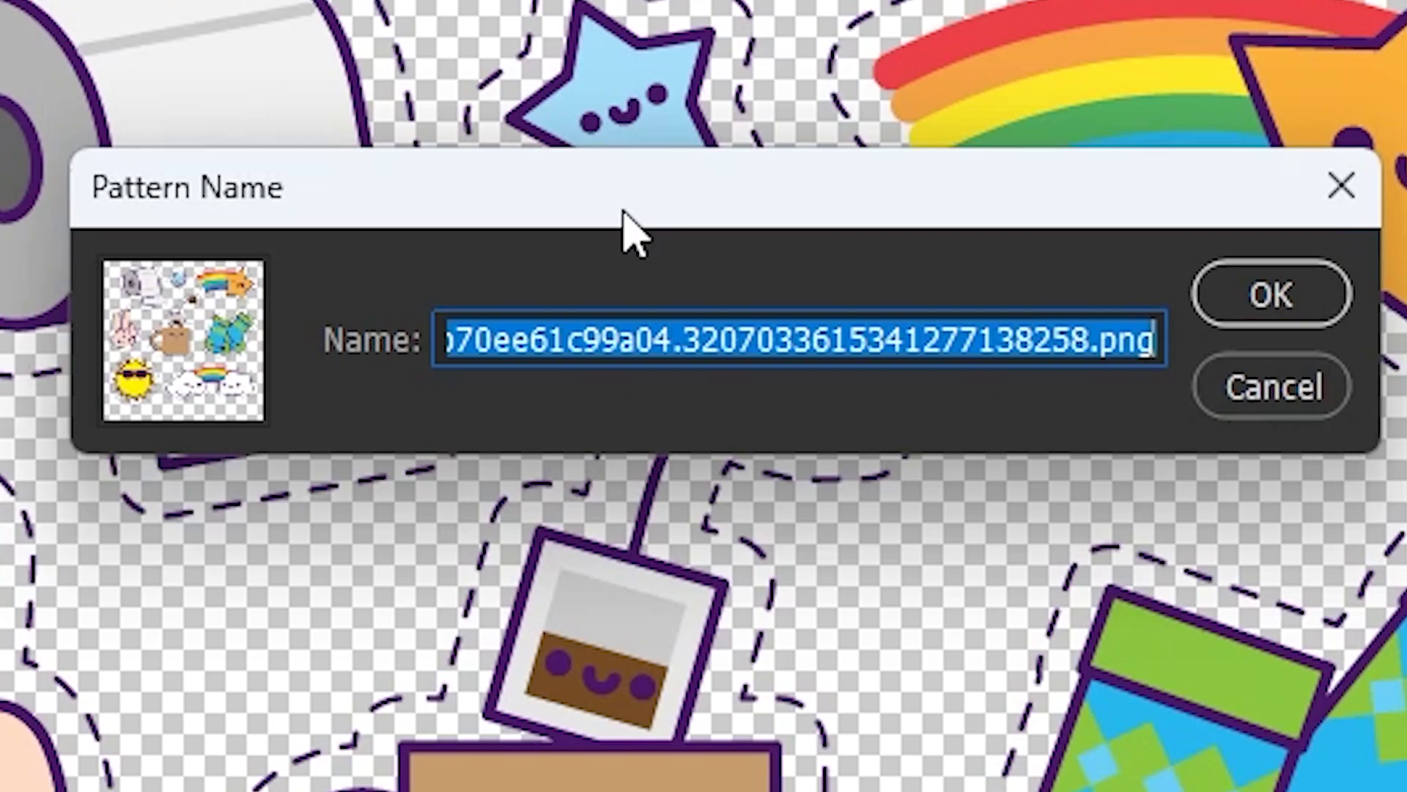
type("Cartoo")
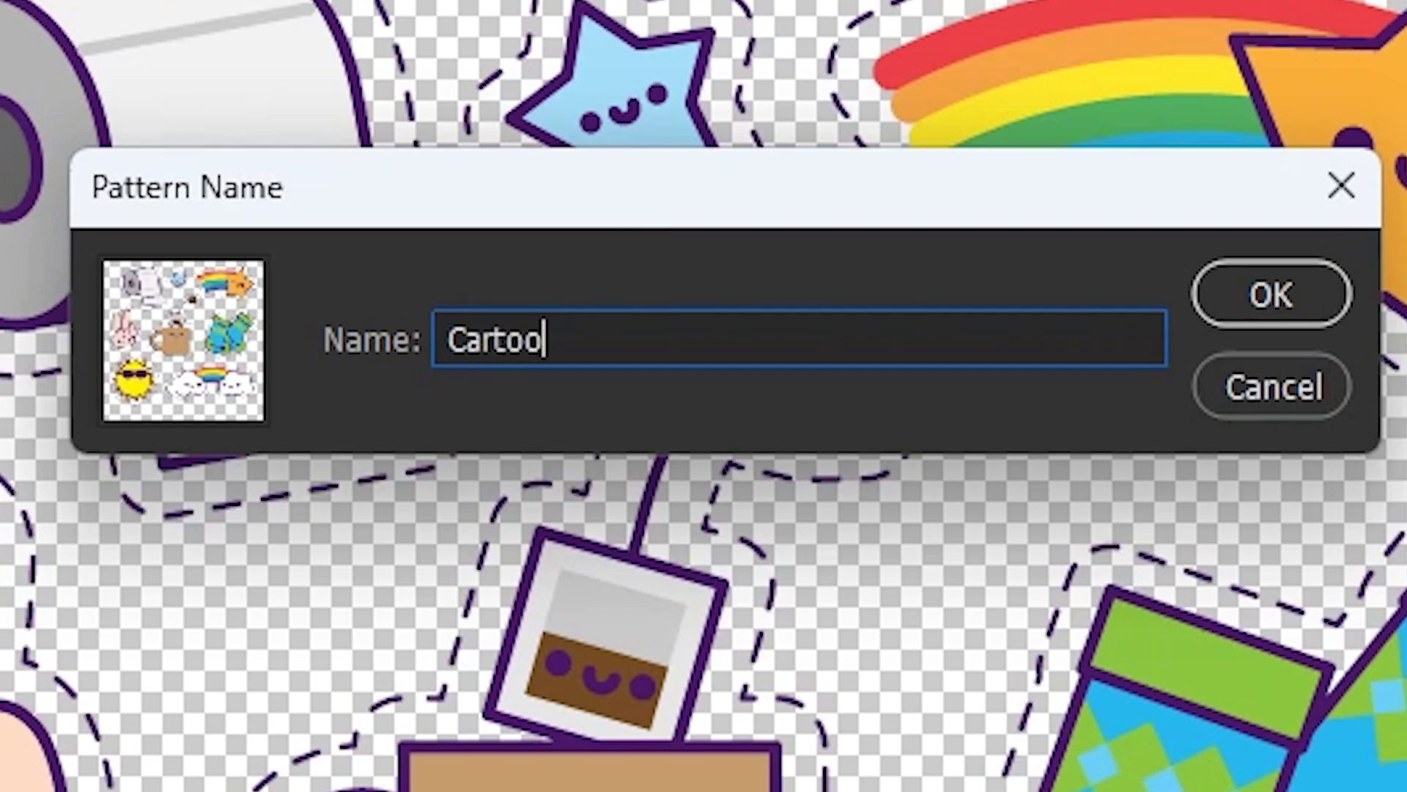
type("n")
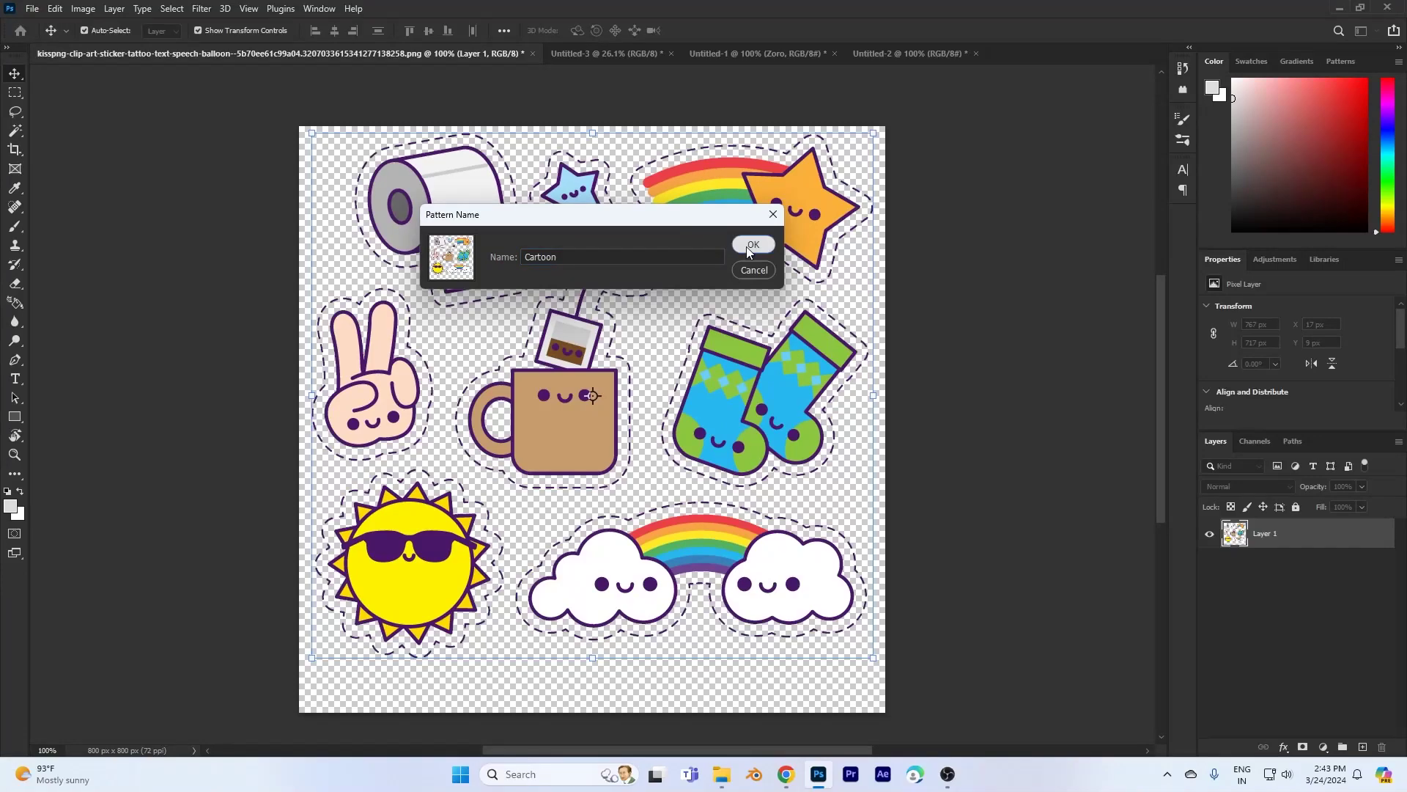
left_click(743, 249)
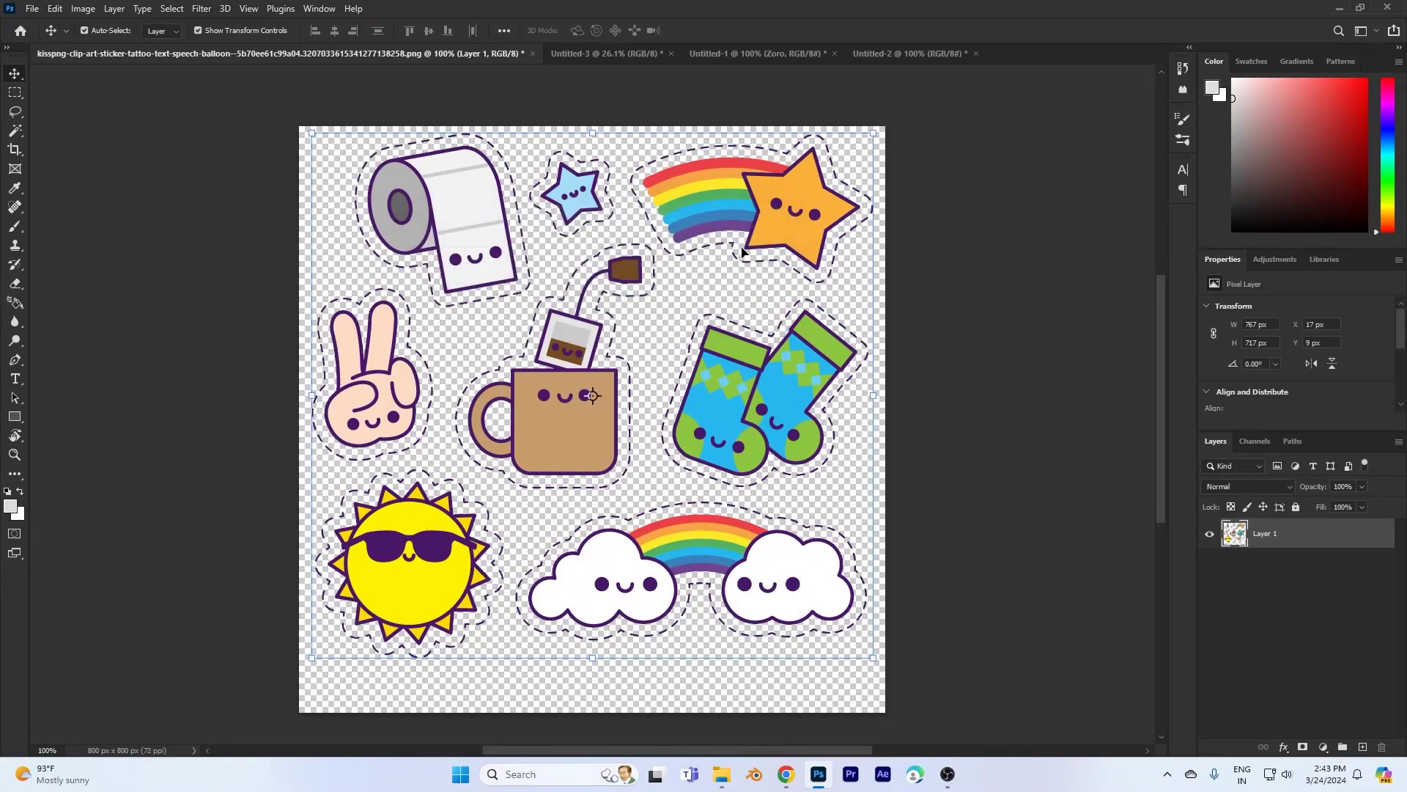
left_click(574, 59)
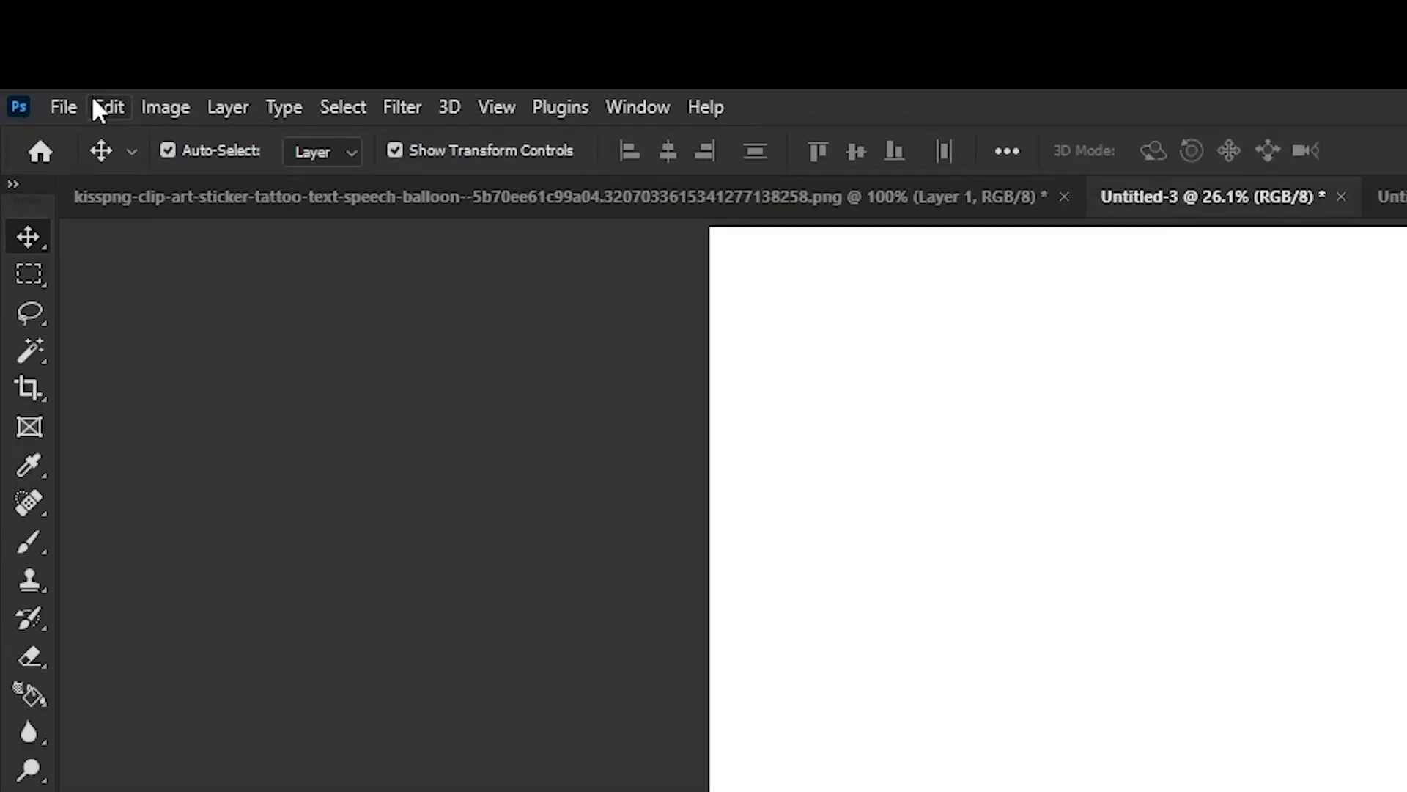
Step: Open Edit > Fill on Untitled-3 and set Contents to Pattern
left_click(55, 9)
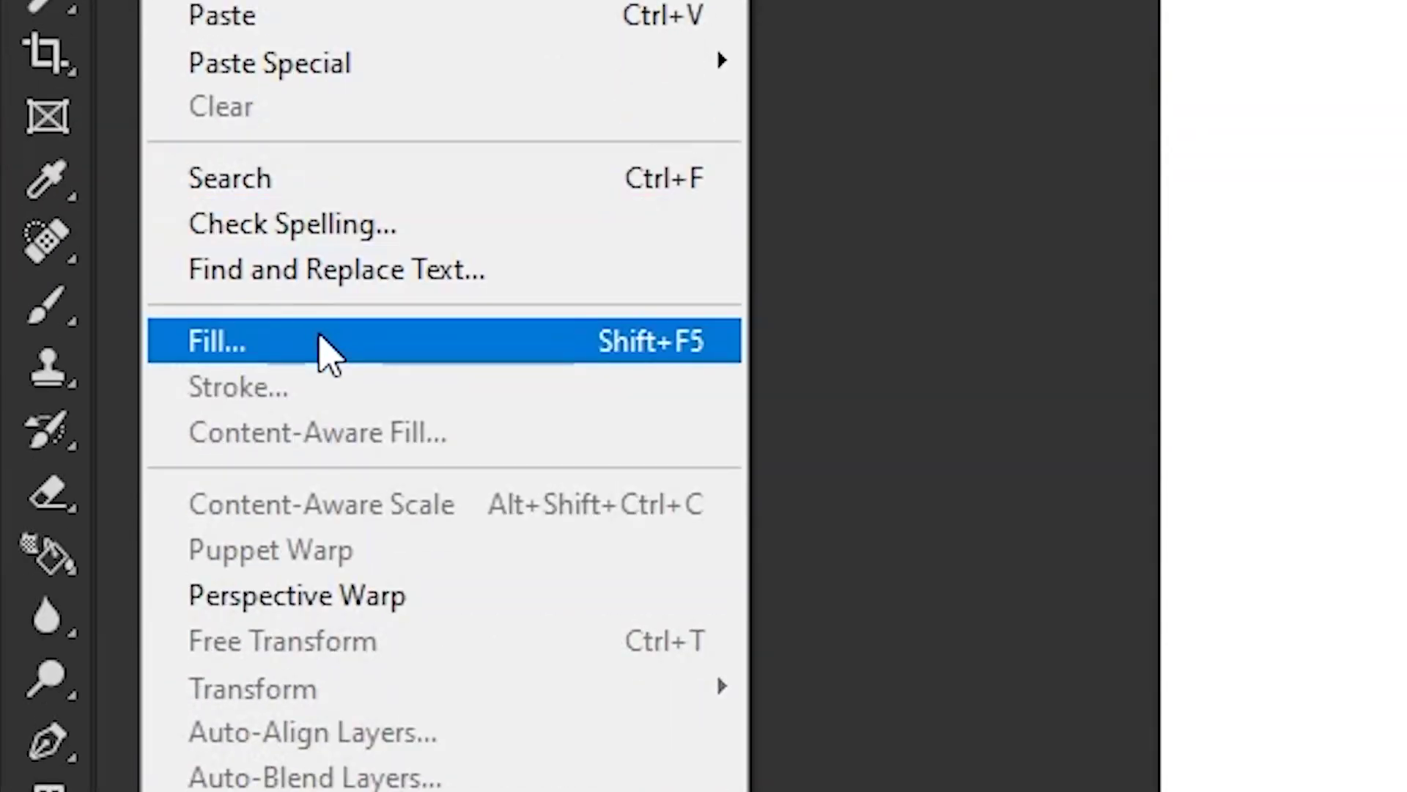
left_click(328, 352)
mouse_move(614, 170)
left_mouse_down()
mouse_move(649, 108)
mouse_move(534, 250)
left_mouse_up()
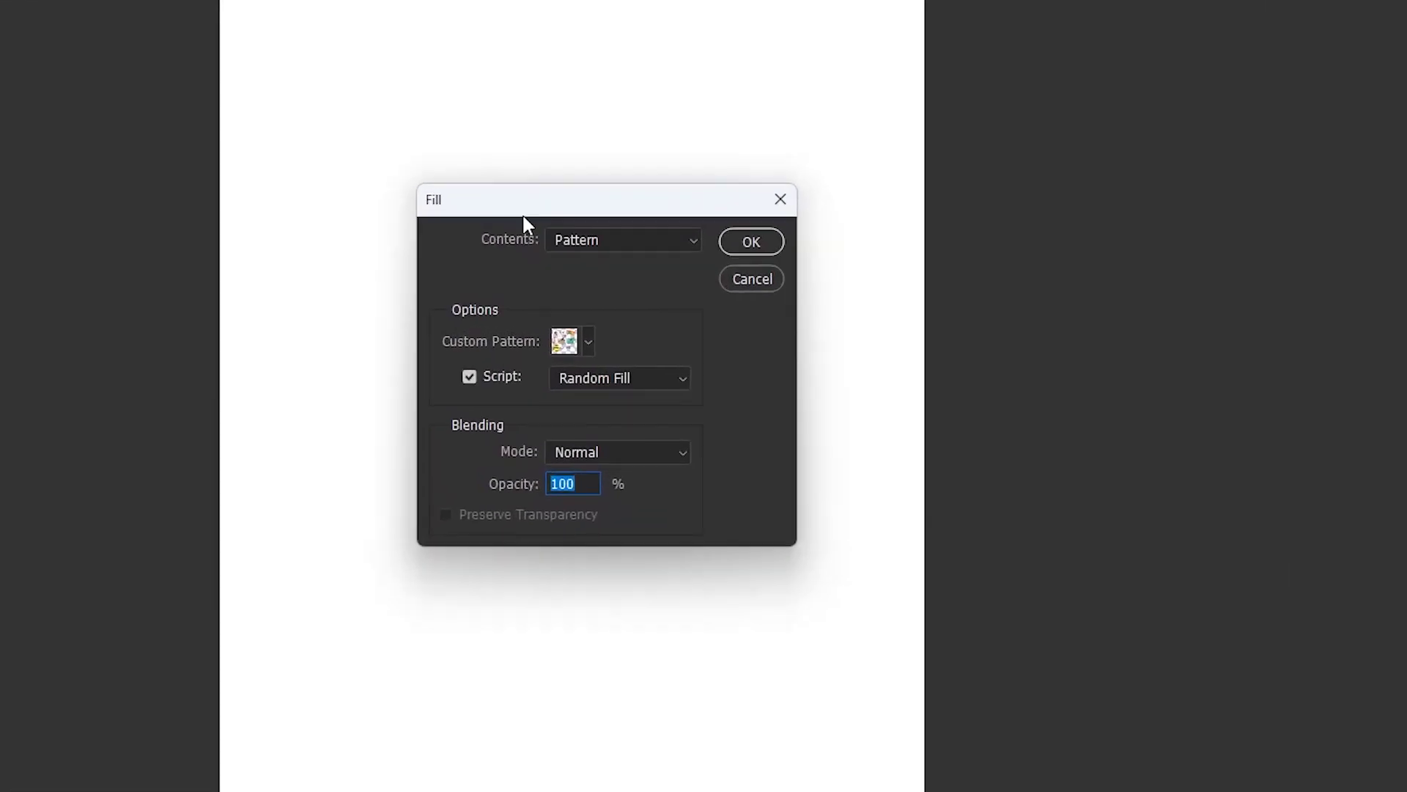
left_click(604, 271)
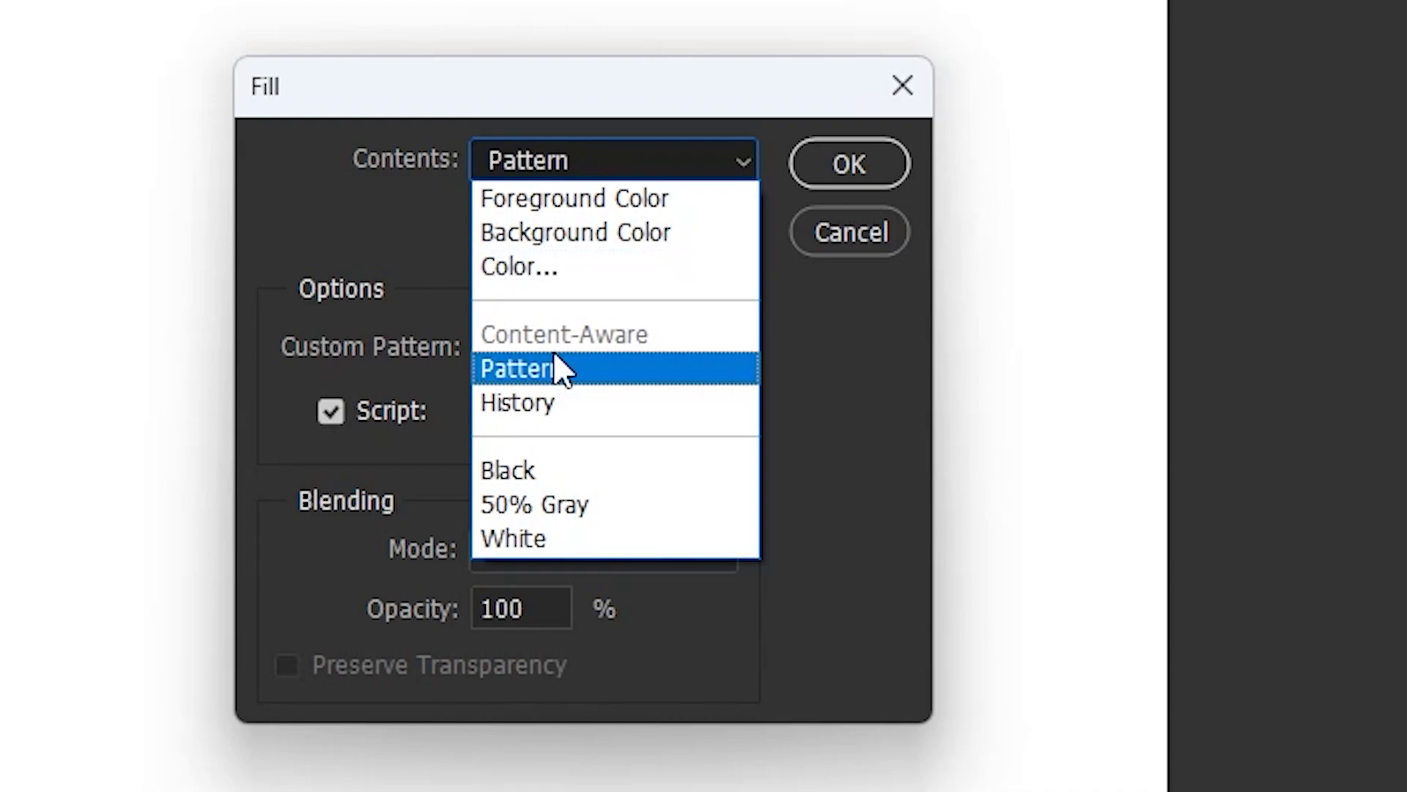
left_click(563, 369)
left_click(587, 162)
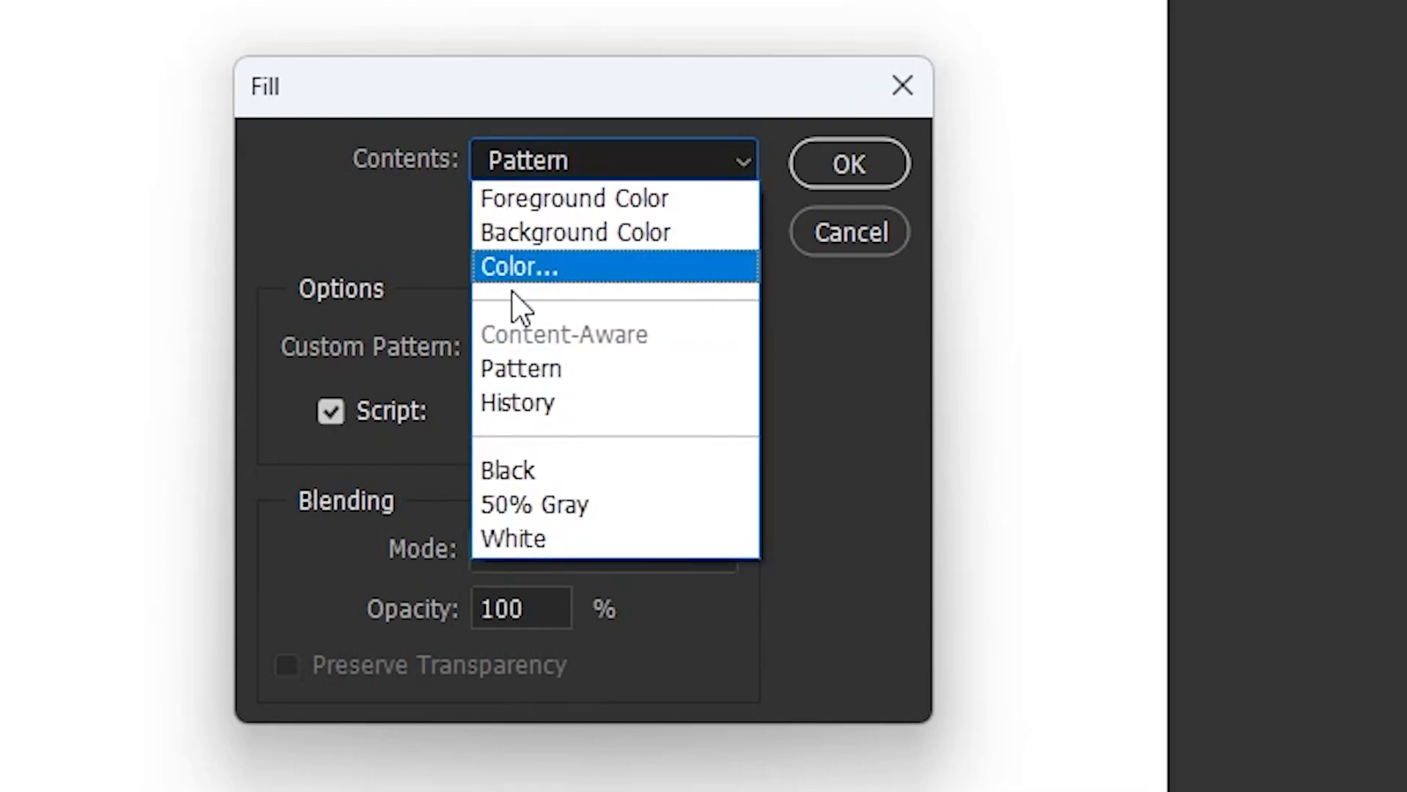
left_click(565, 196)
left_click(574, 172)
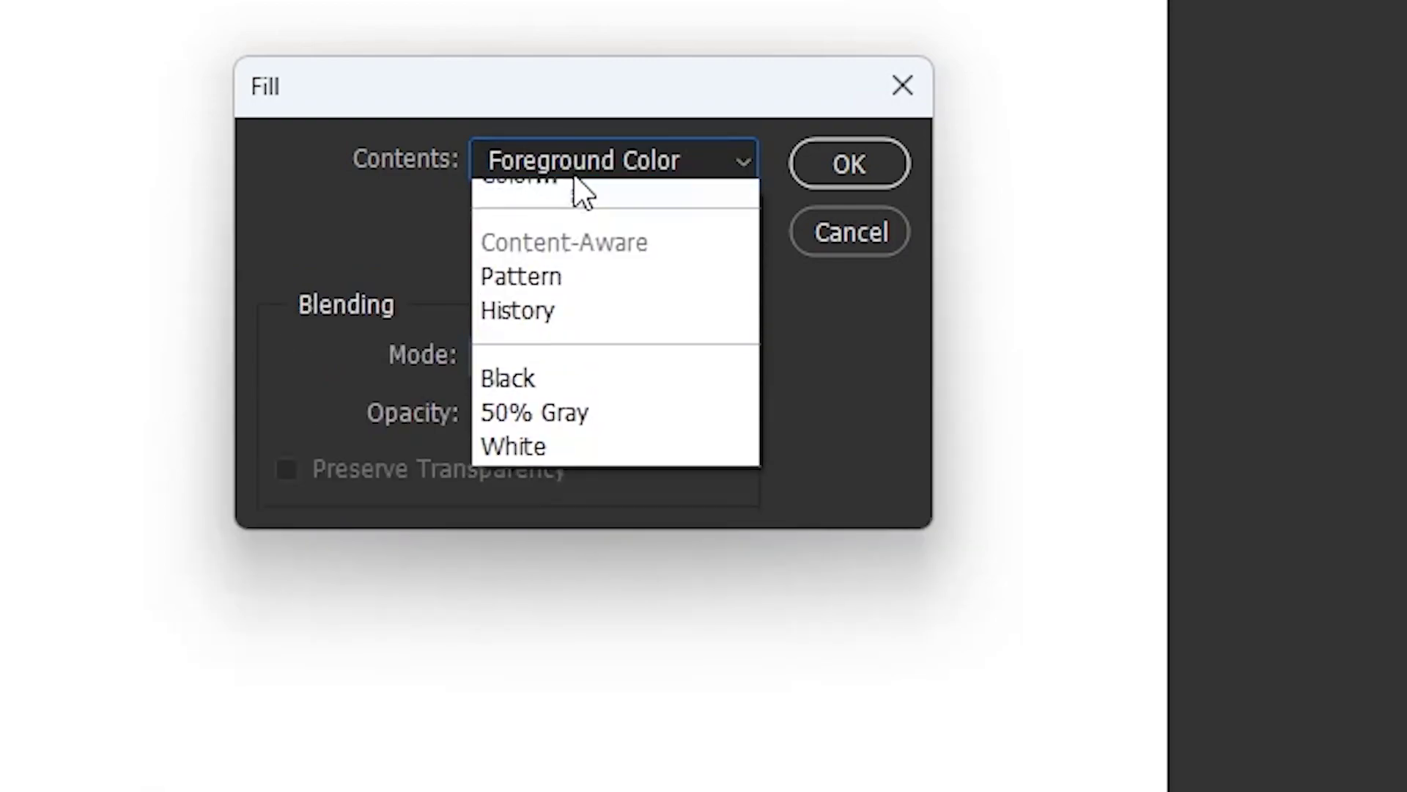
left_click(564, 369)
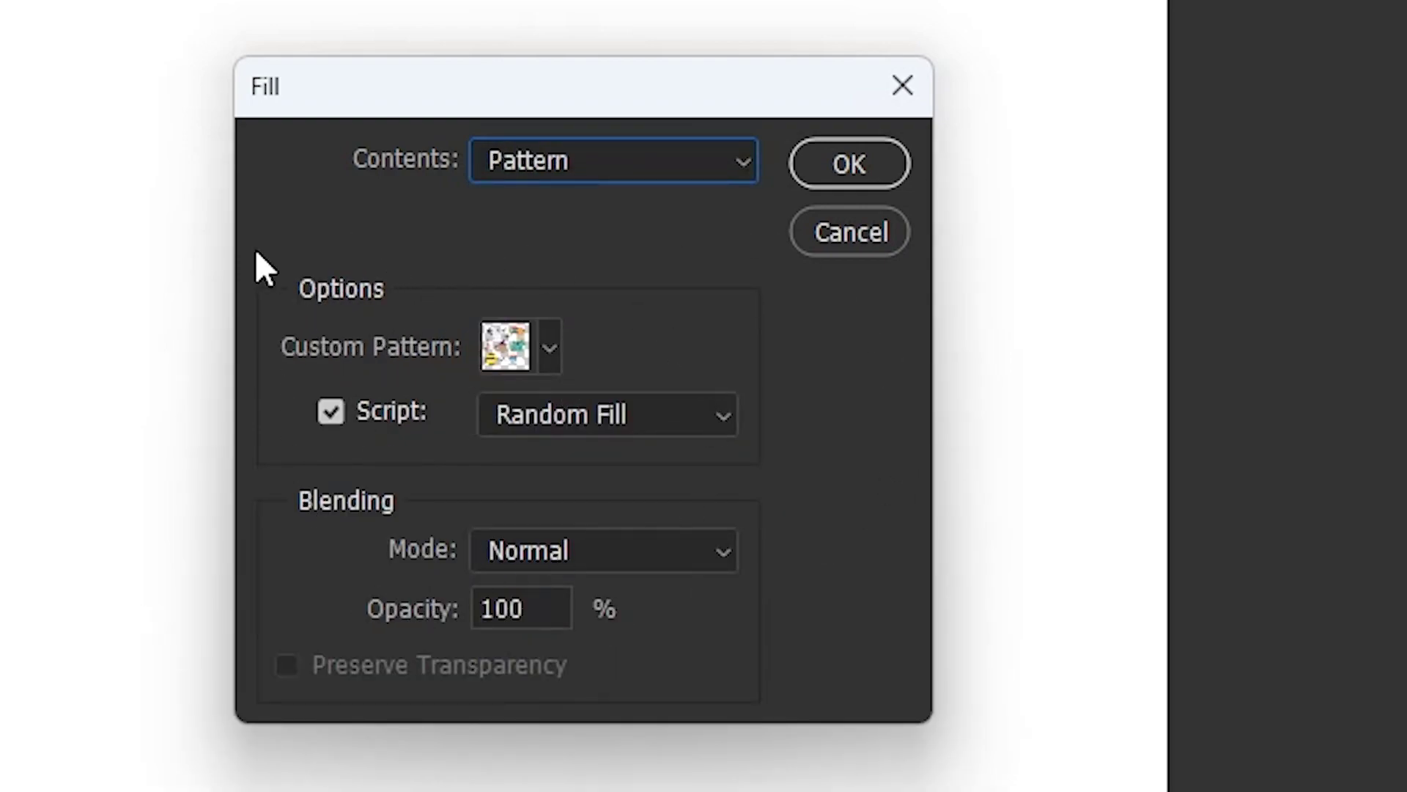
Step: Choose the Cartoon custom pattern and keep Random Fill as the fill script
left_click(541, 358)
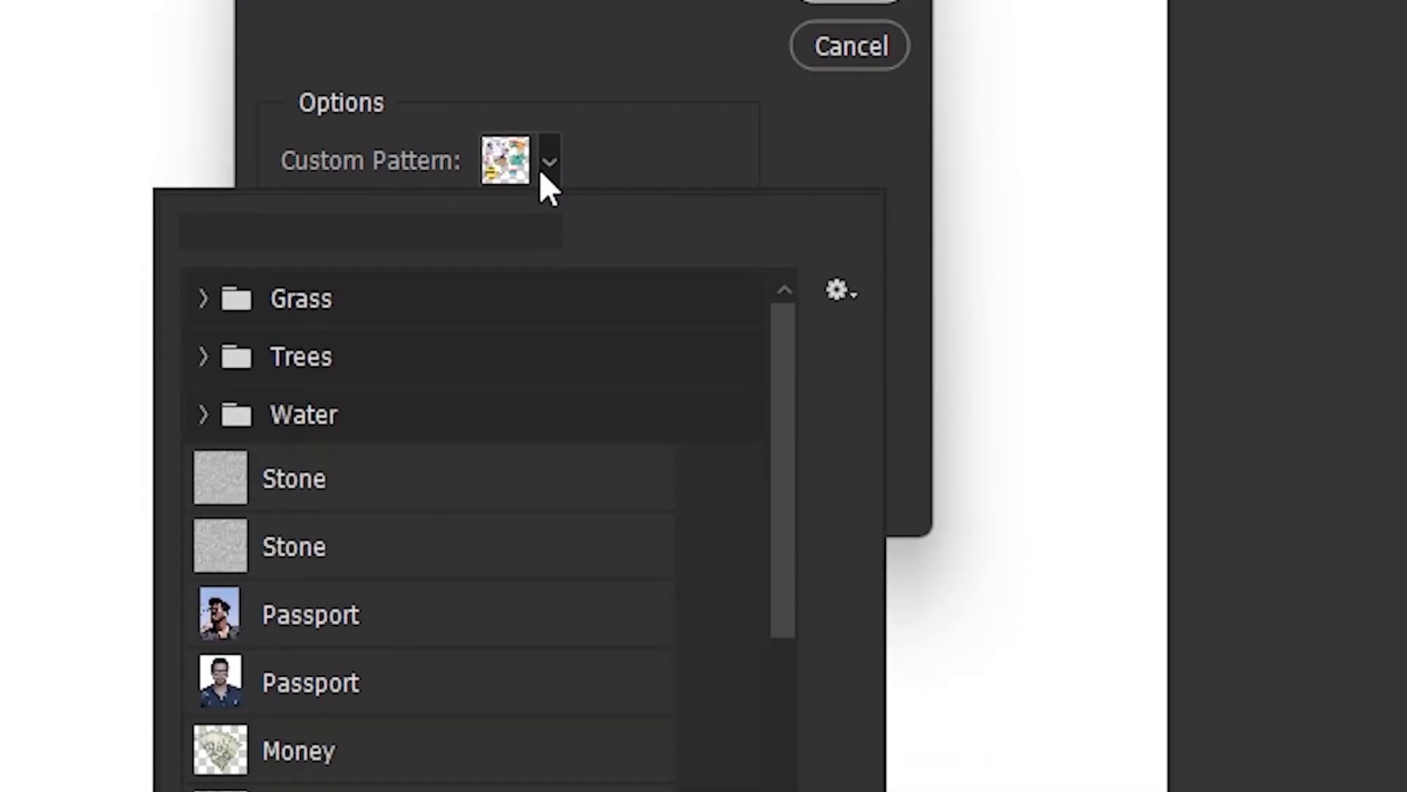
left_click(543, 358)
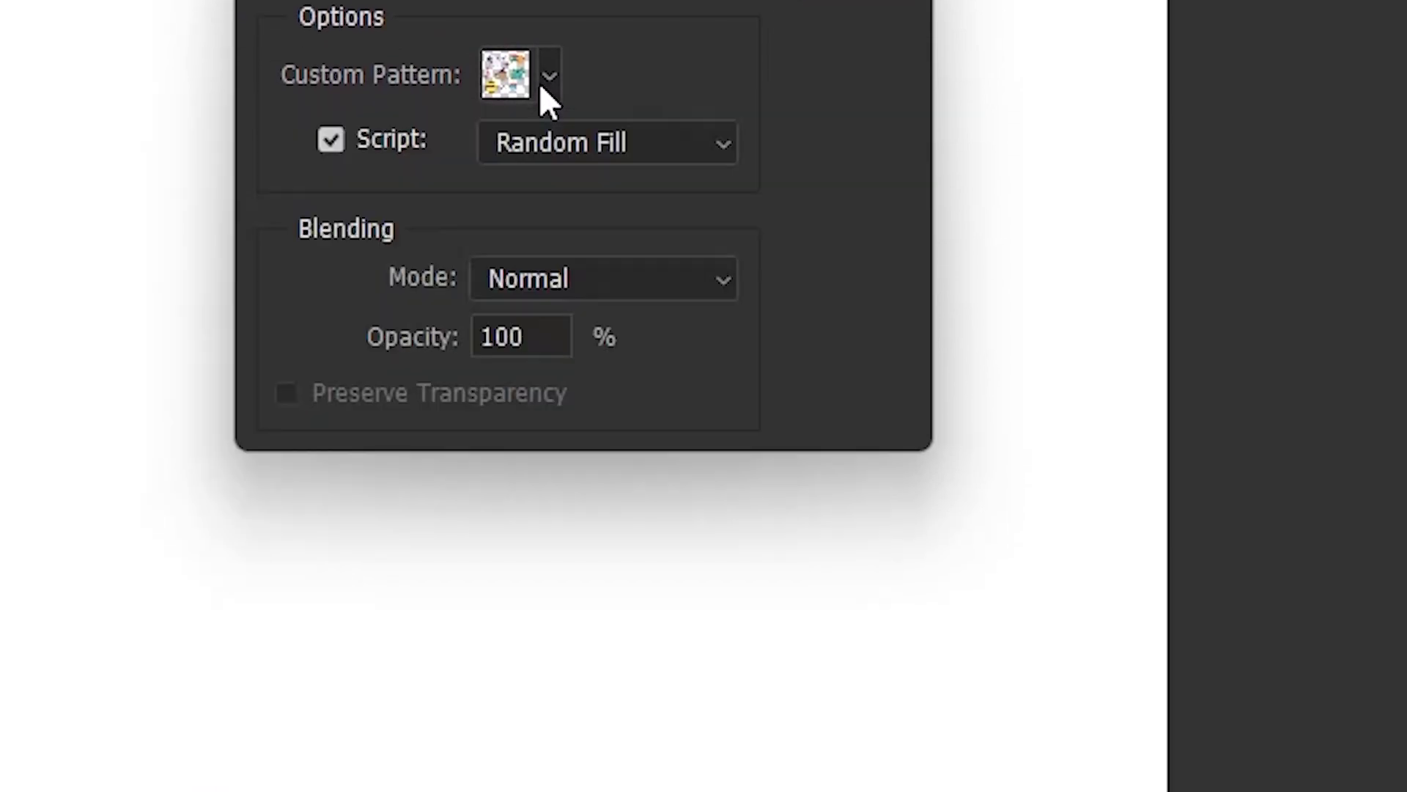
left_click(542, 358)
left_click(546, 82)
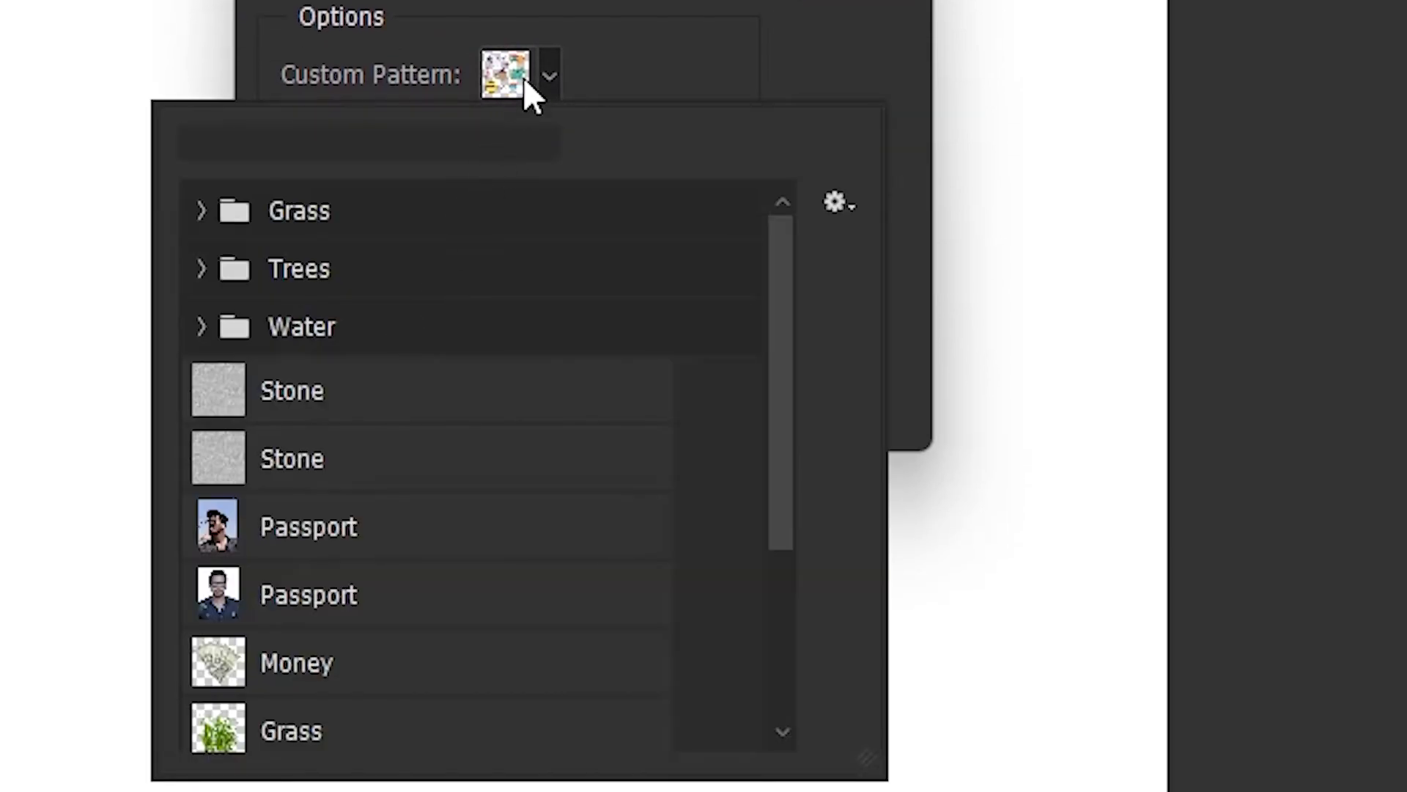
scroll(346, 393, "down", 2)
scroll(350, 398, "down", 2)
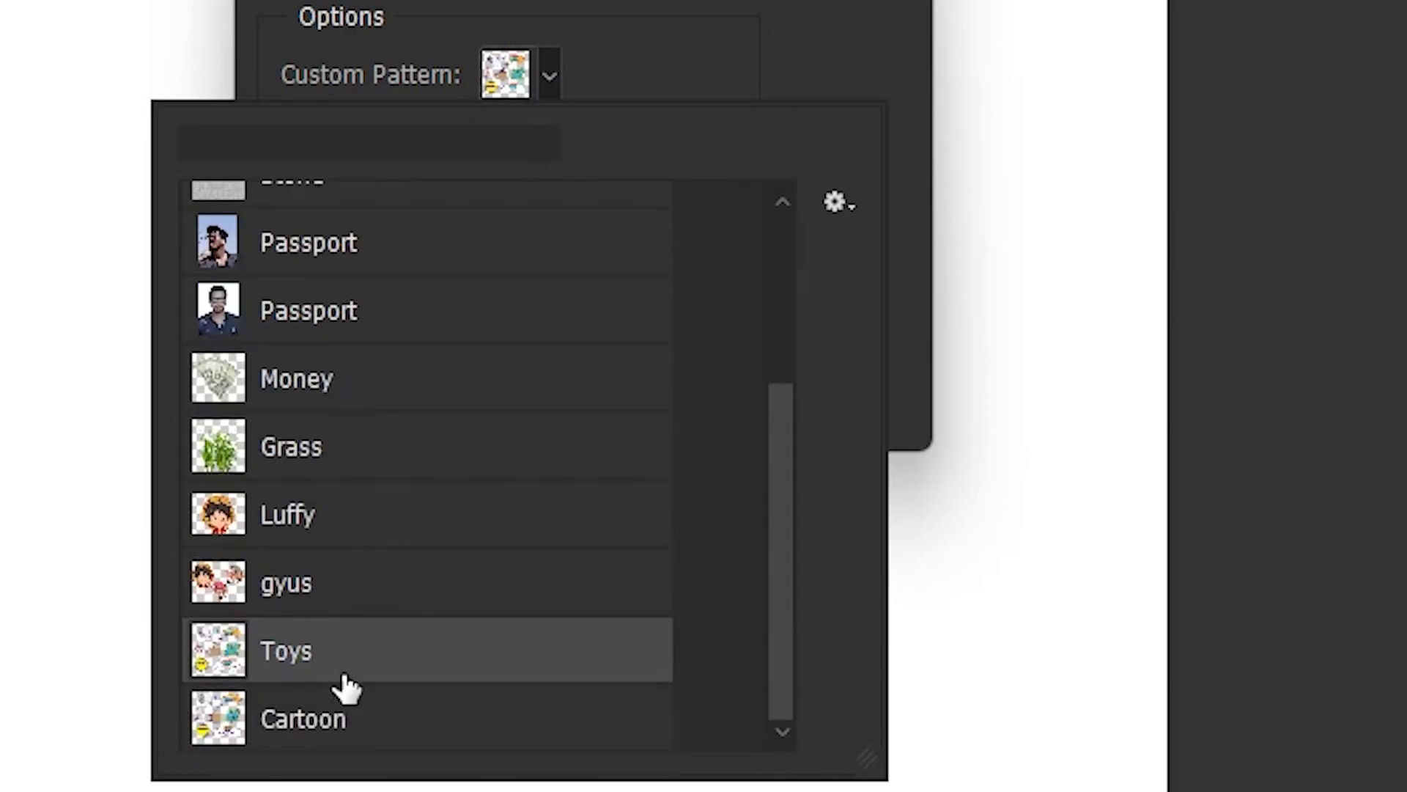
left_click(324, 722)
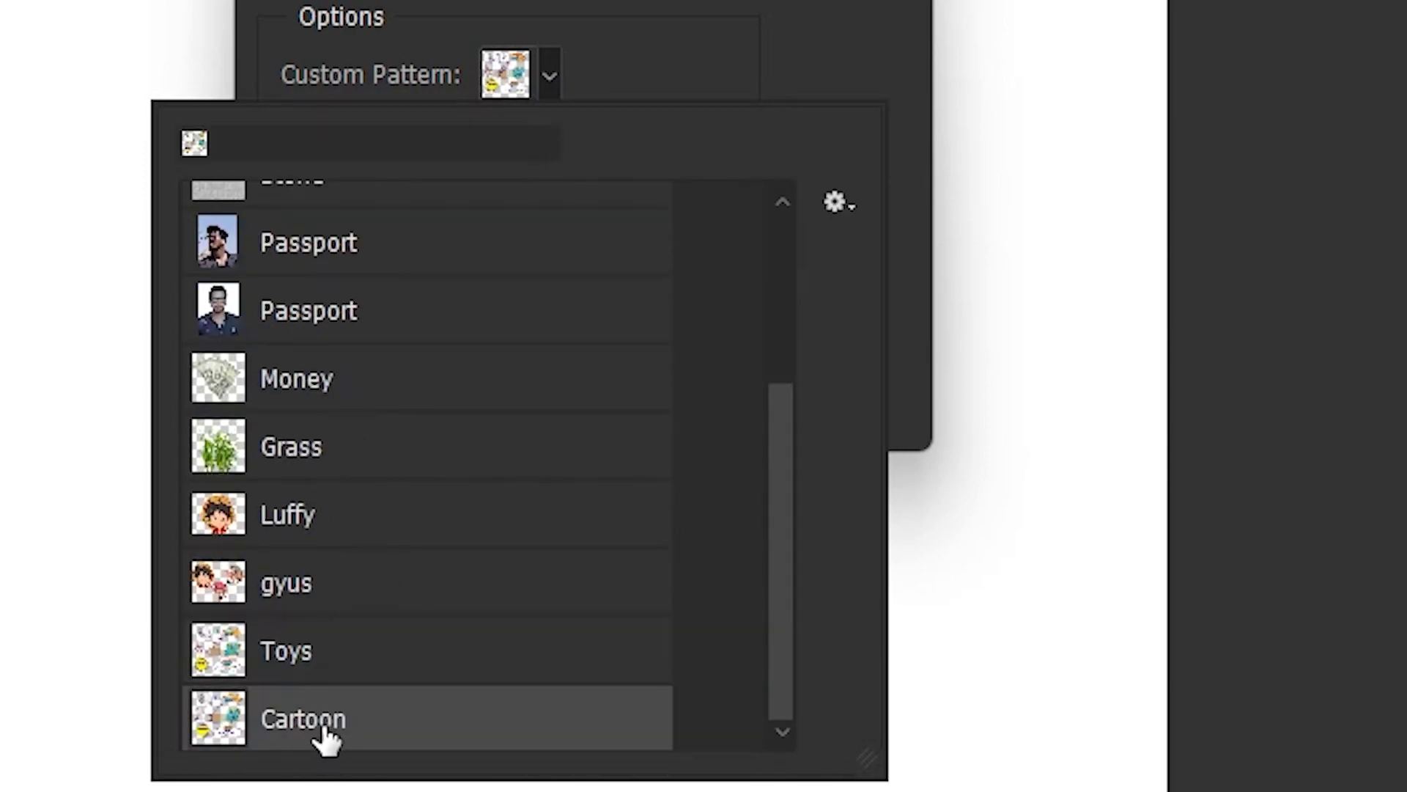
left_click(763, 307)
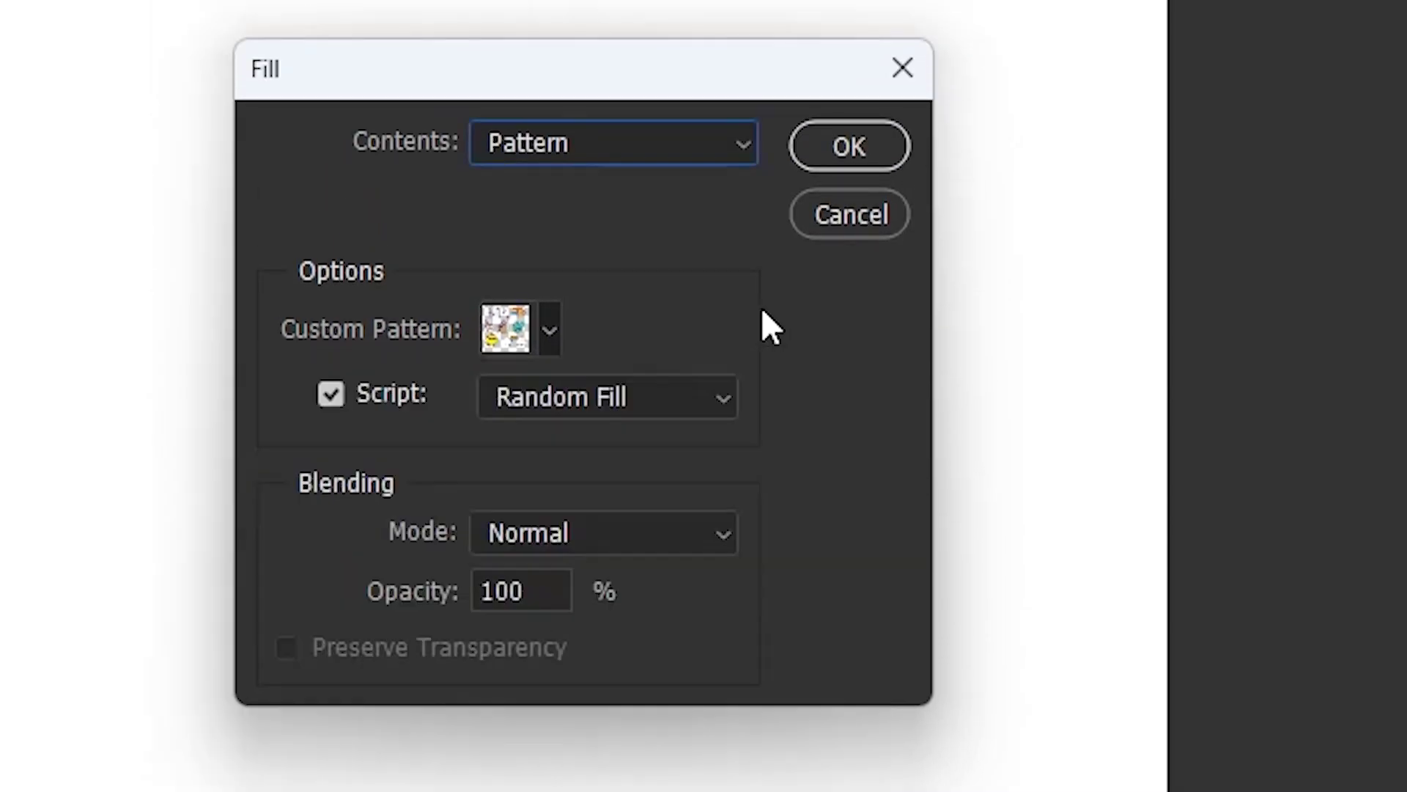
left_click(668, 380)
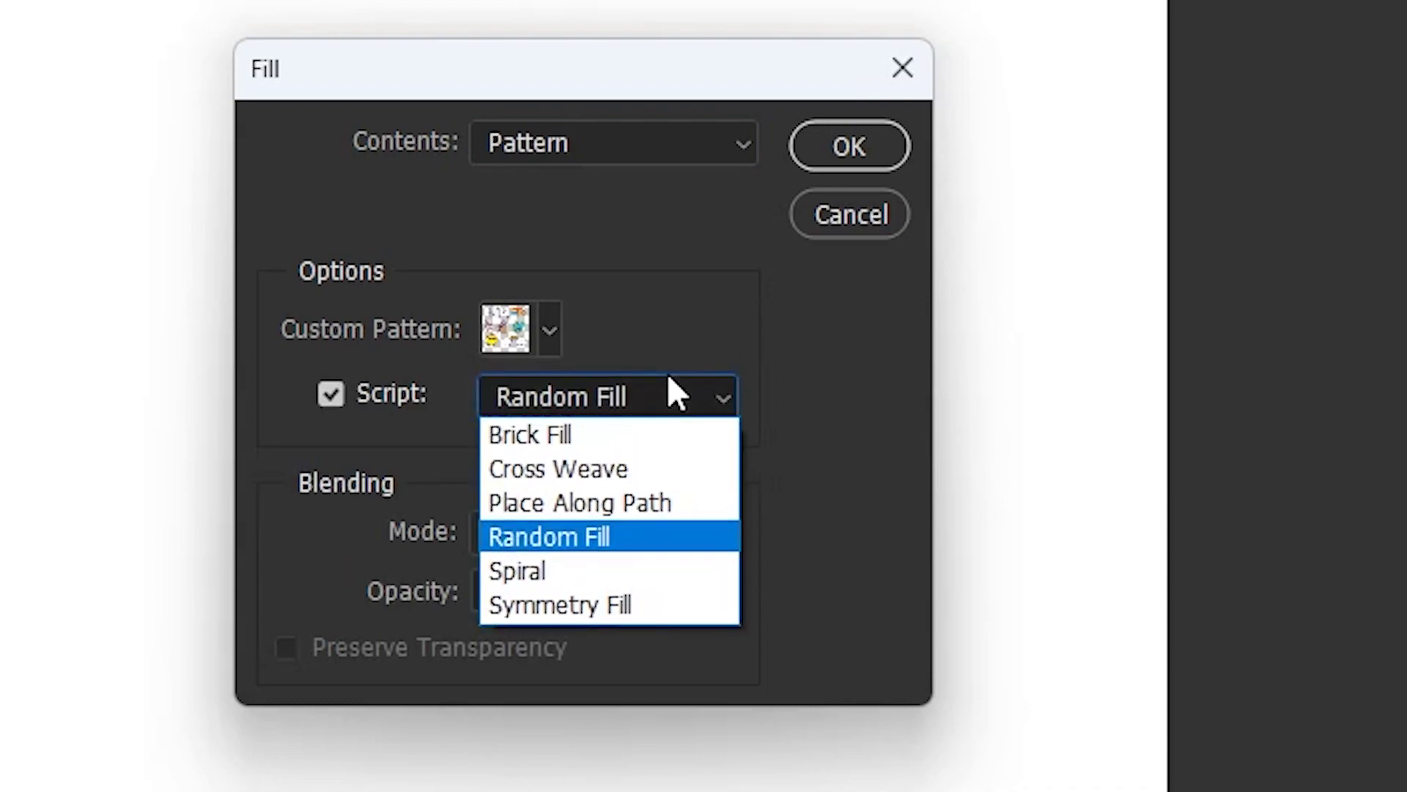
left_click(578, 536)
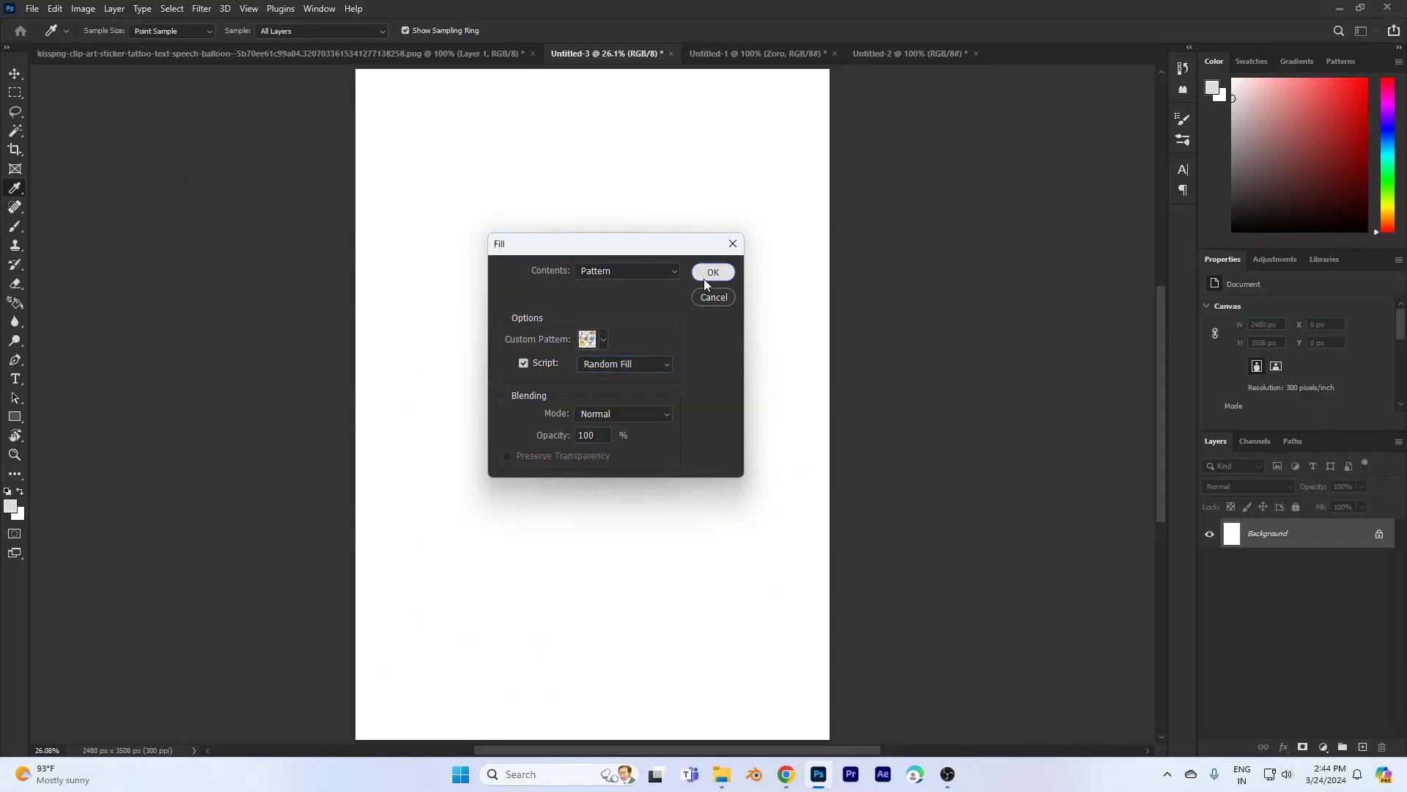
Step: Apply Random Fill with density 8.6 and Rotate pattern enabled
left_click(704, 277)
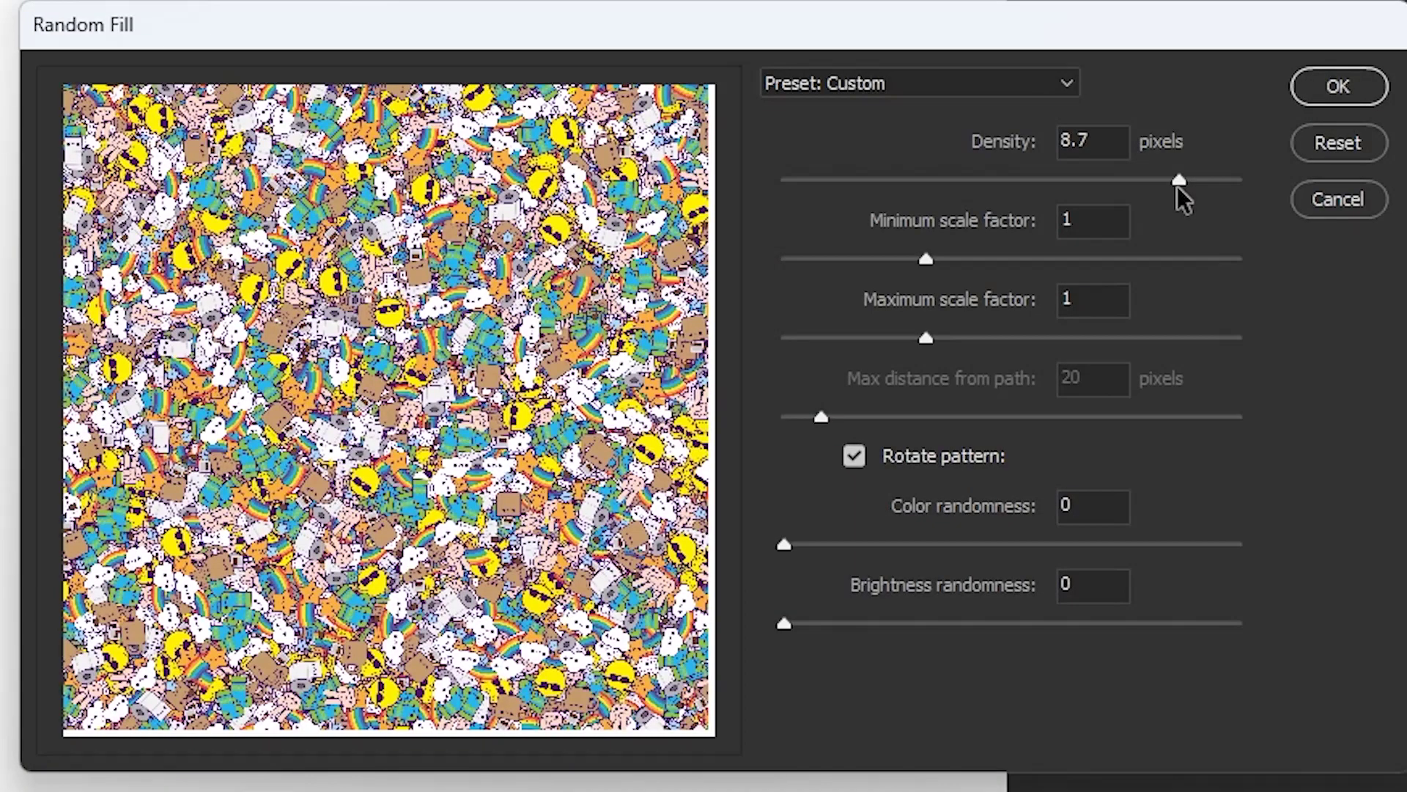
left_click_drag(1073, 180, 844, 180)
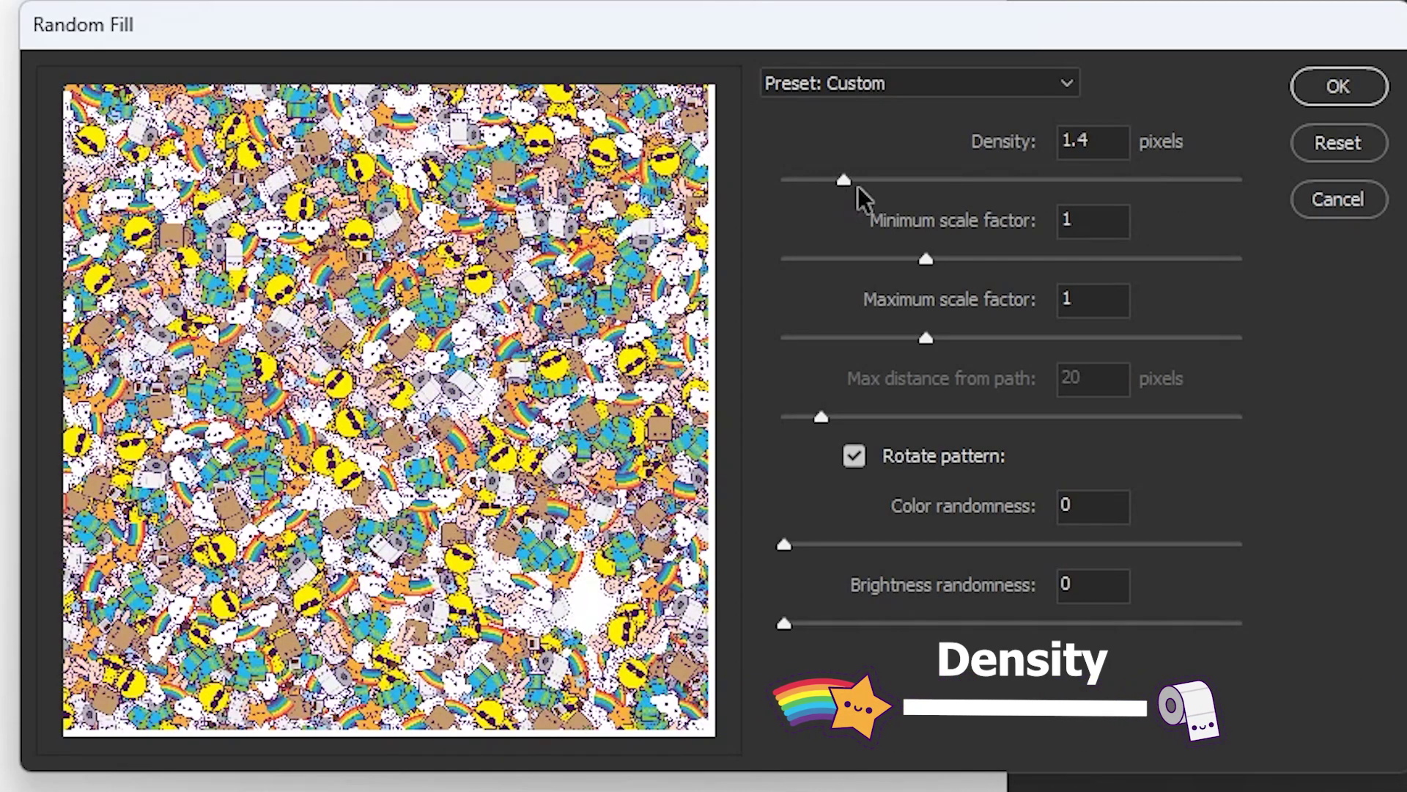
left_click(853, 180)
left_click_drag(854, 180, 1174, 180)
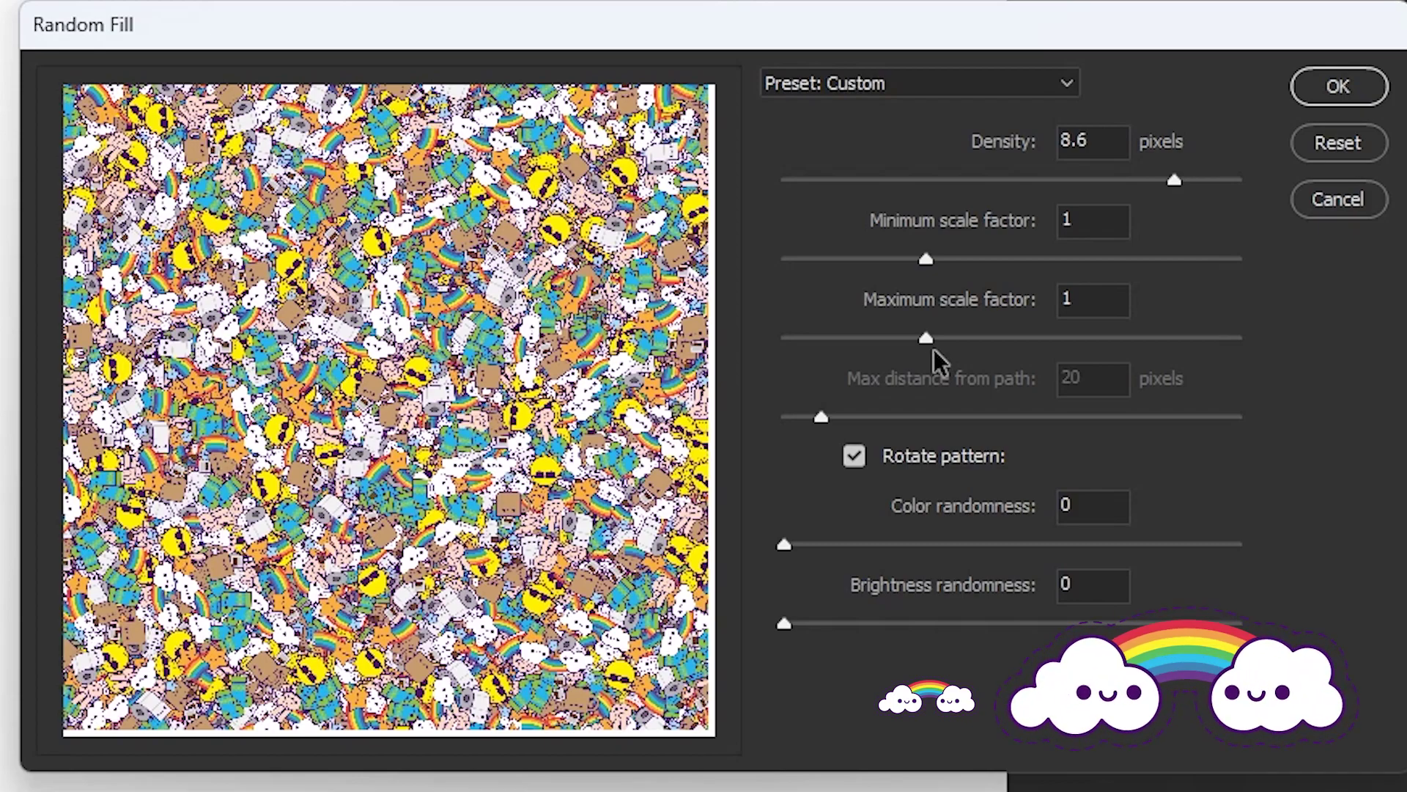
left_click(853, 455)
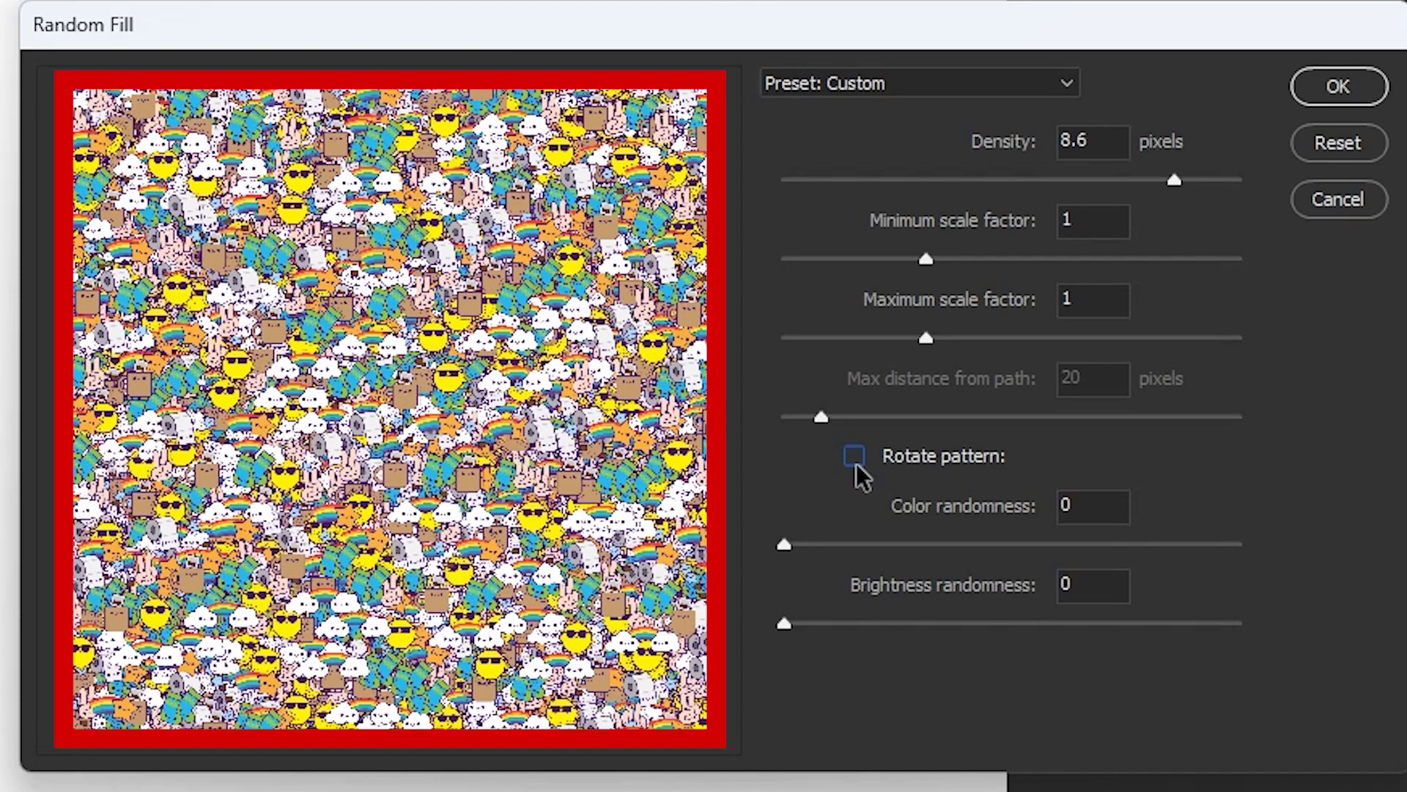
left_click(853, 456)
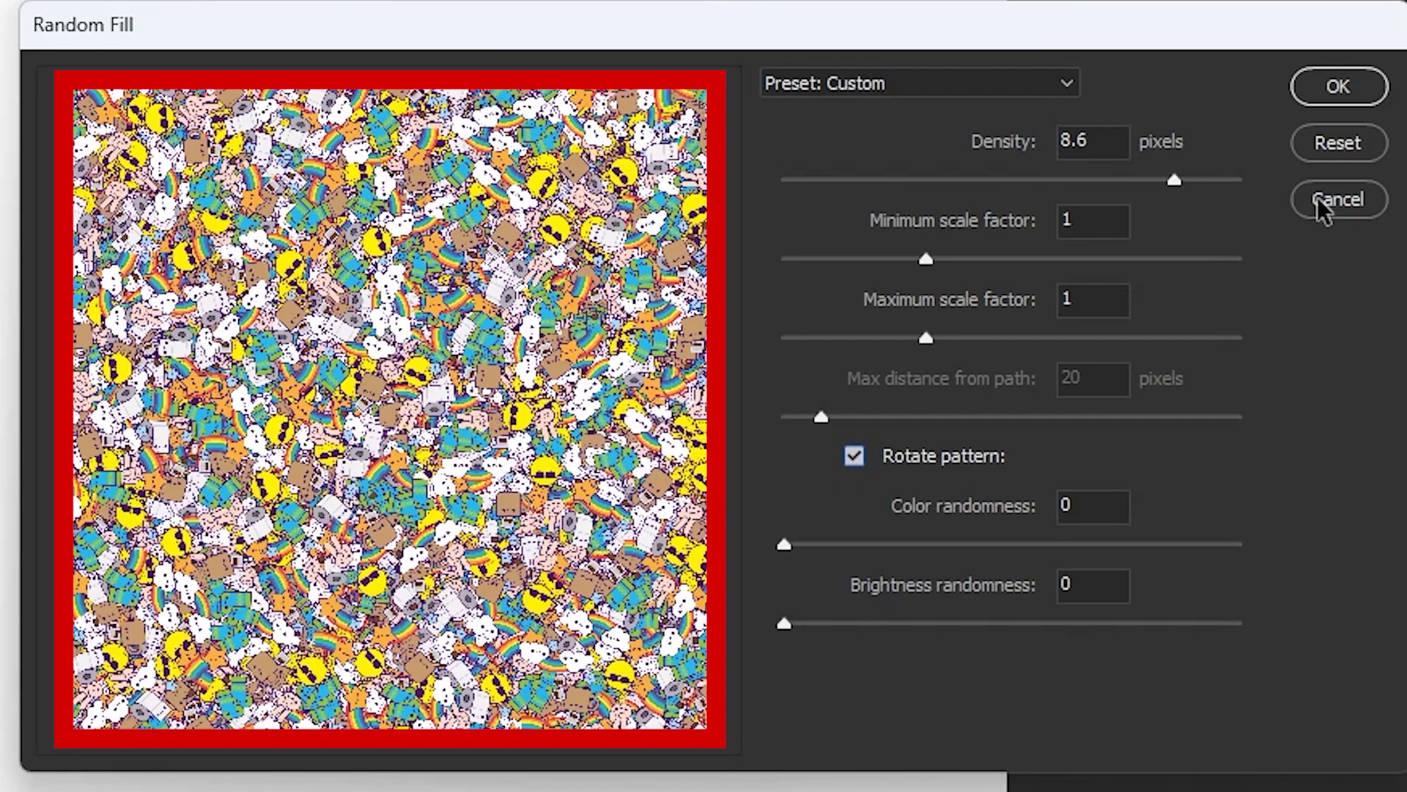
left_click(1337, 88)
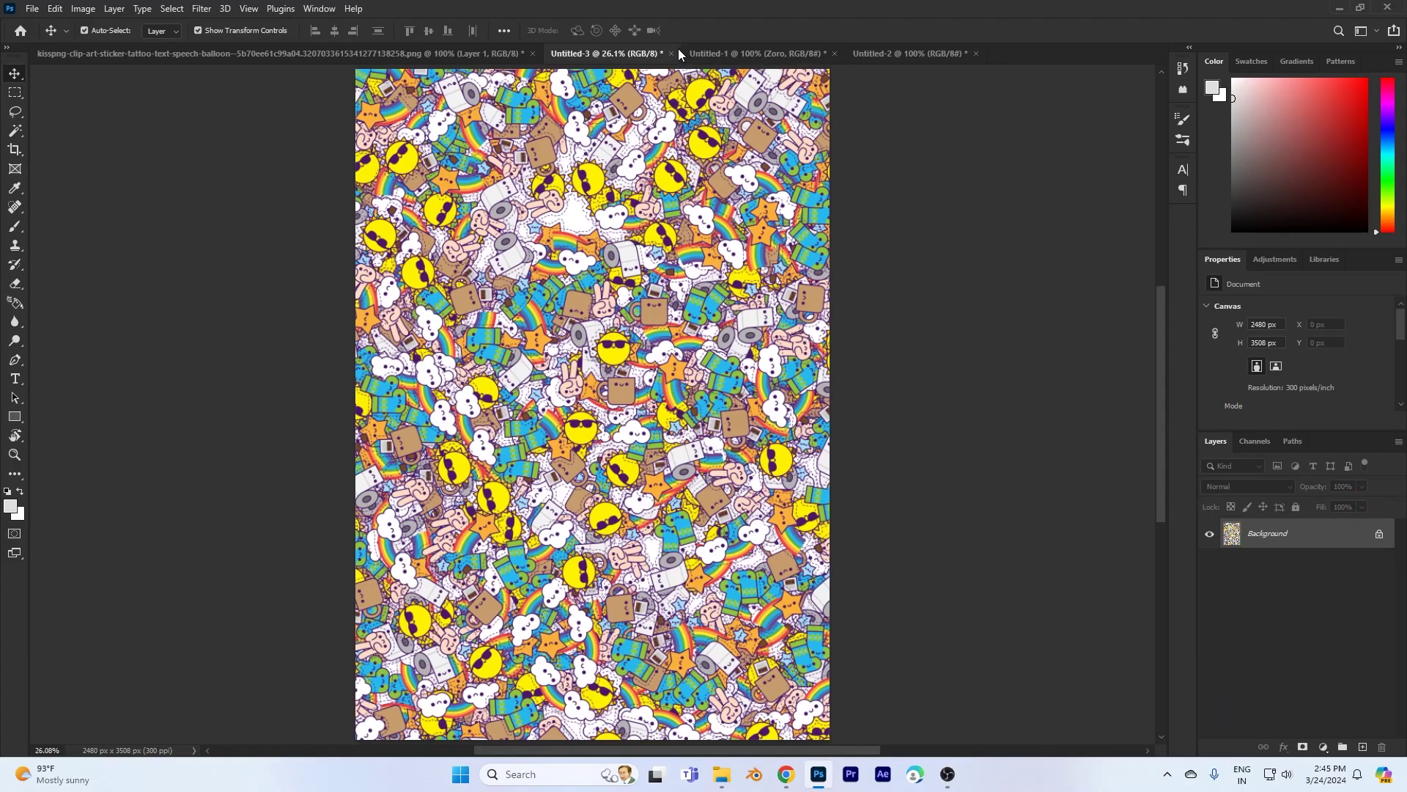
Step: Arrange Chopper, Zoro and Luffy side by side in Untitled-1
left_click(750, 55)
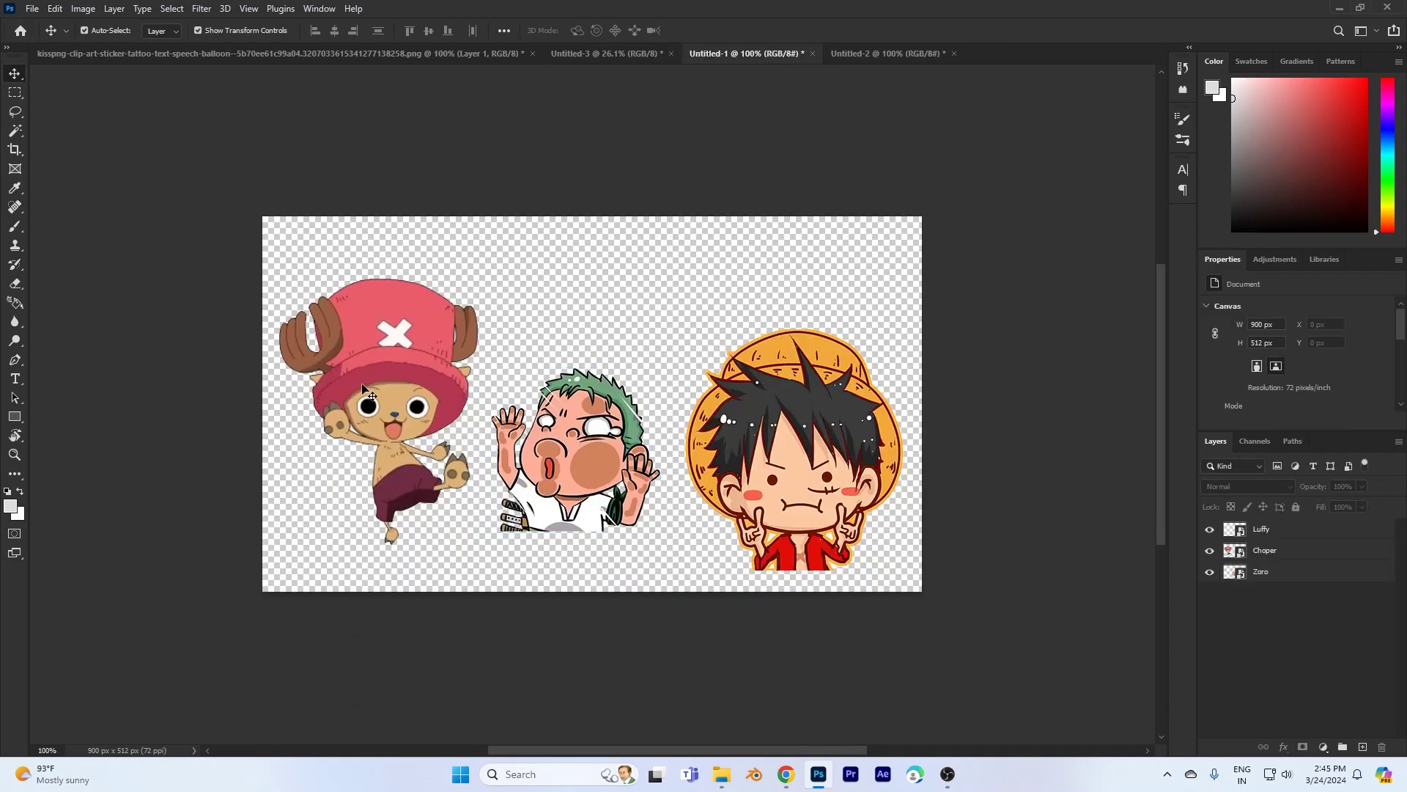
left_click_drag(364, 389, 398, 344)
left_click_drag(597, 490, 627, 490)
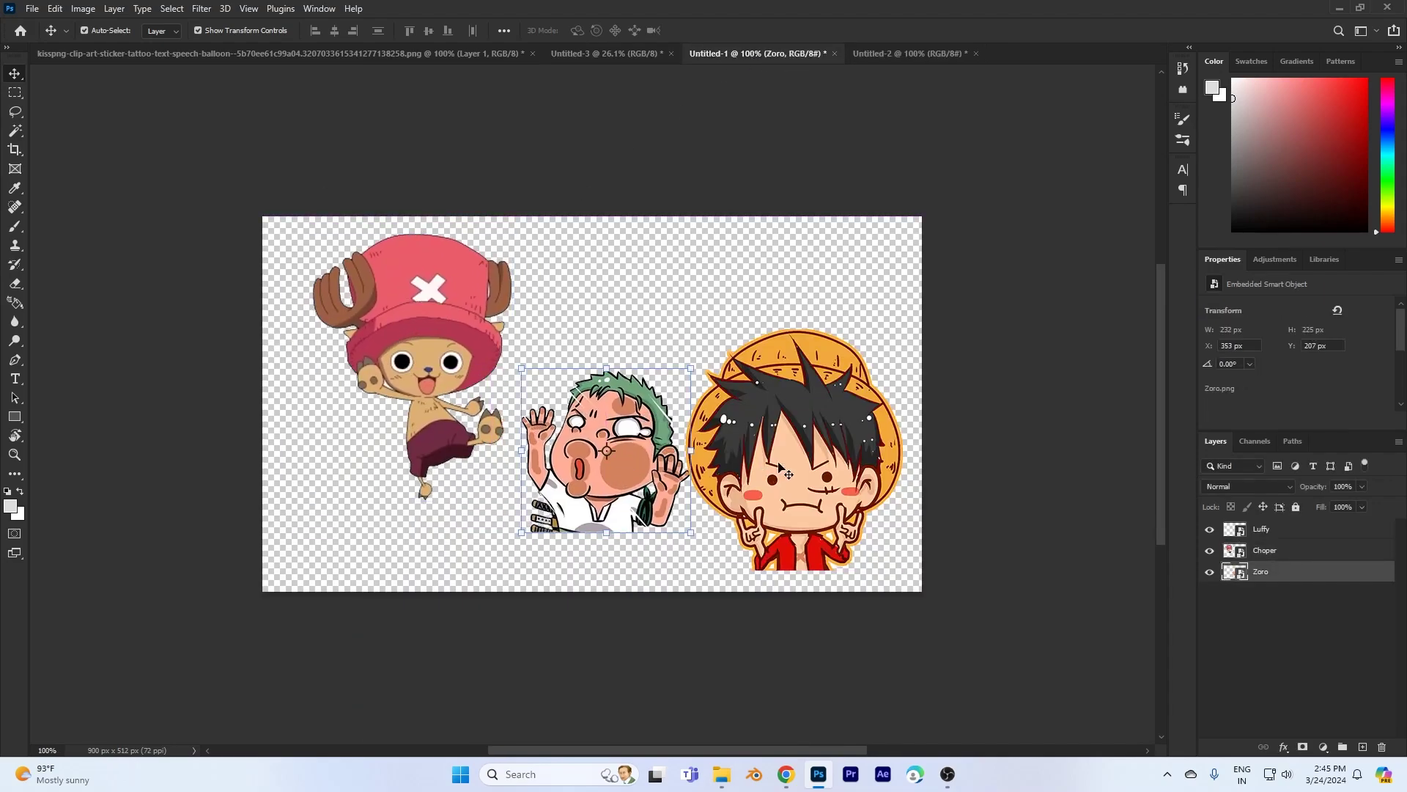
left_click_drag(781, 468, 782, 400)
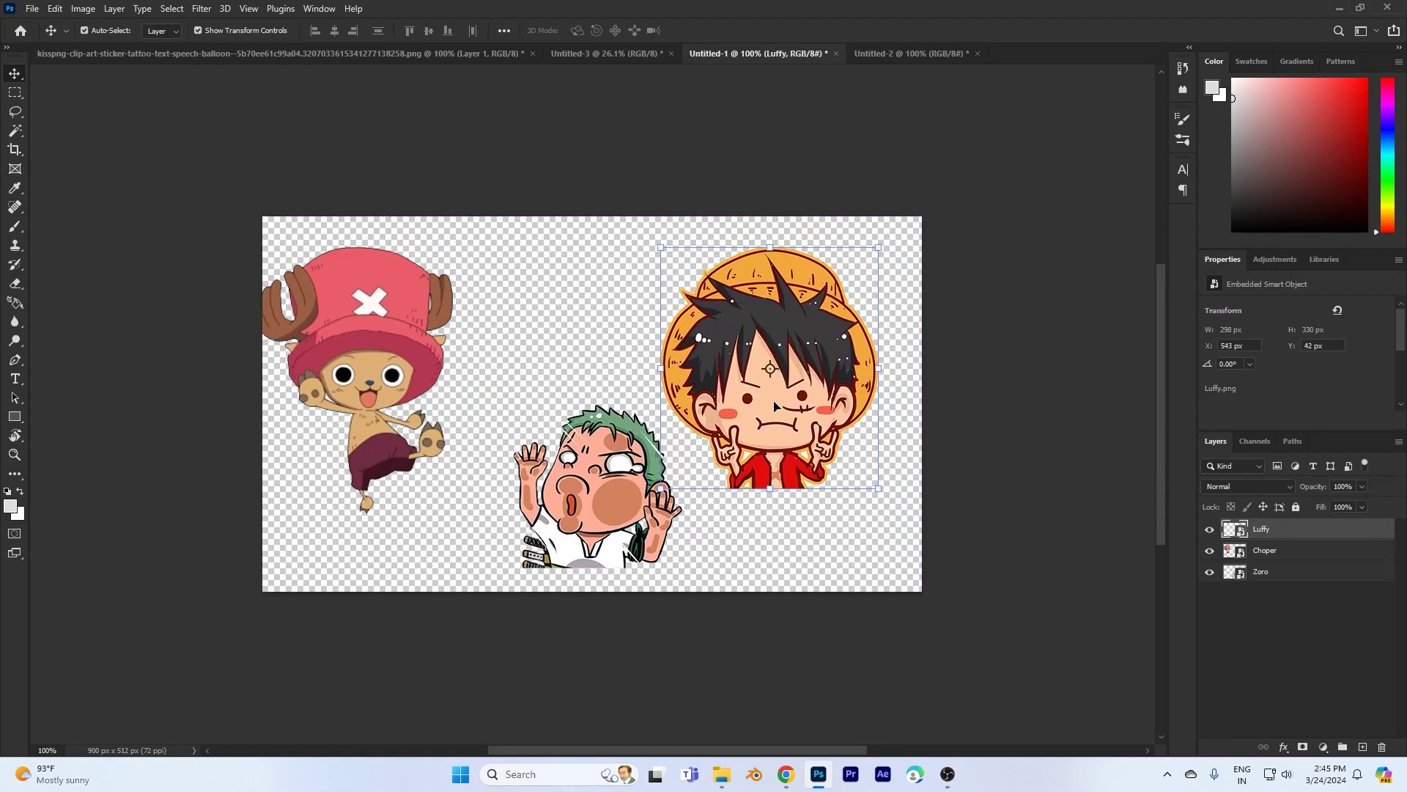
left_click_drag(403, 376, 431, 375)
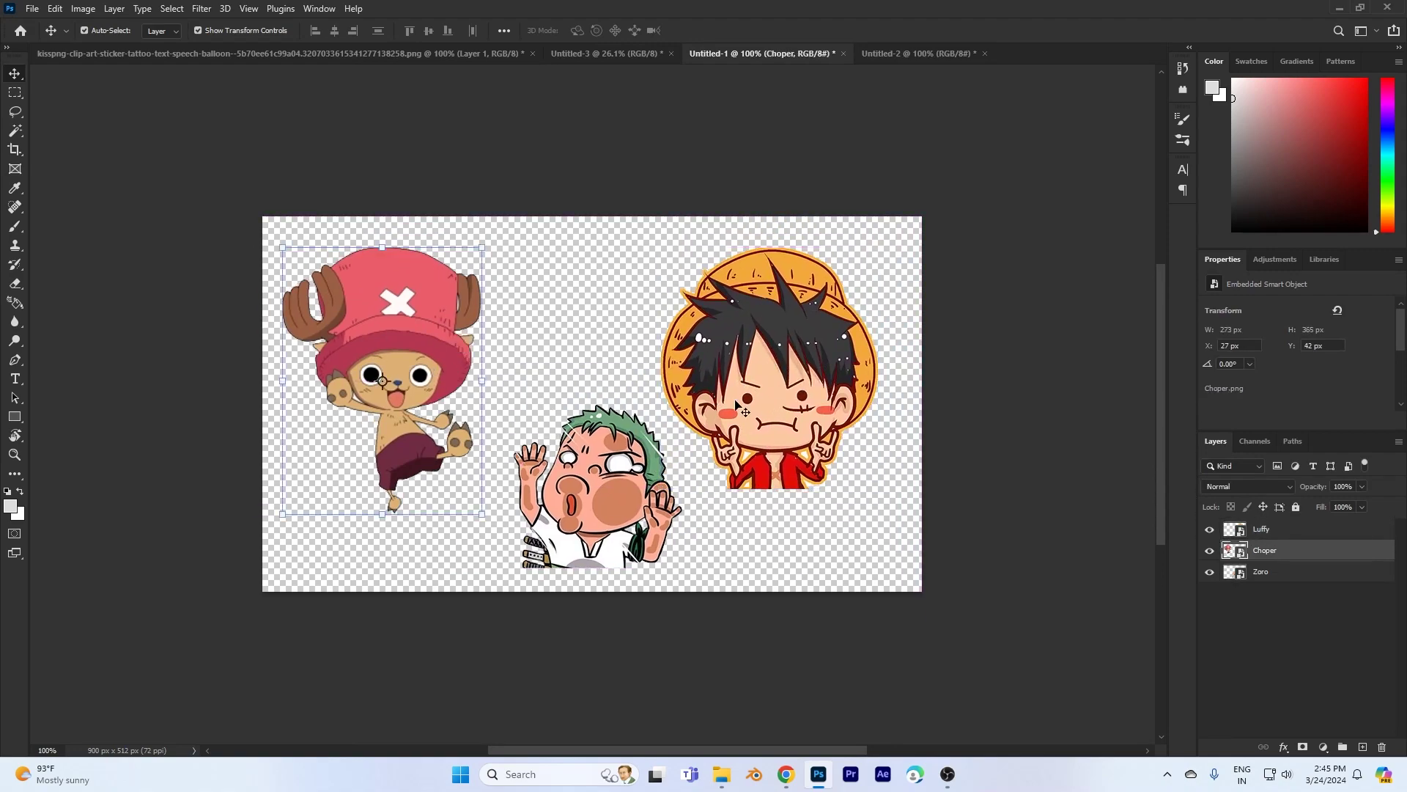
Step: Define the three characters as a new pattern named 'Luffy Gang'
left_click(55, 9)
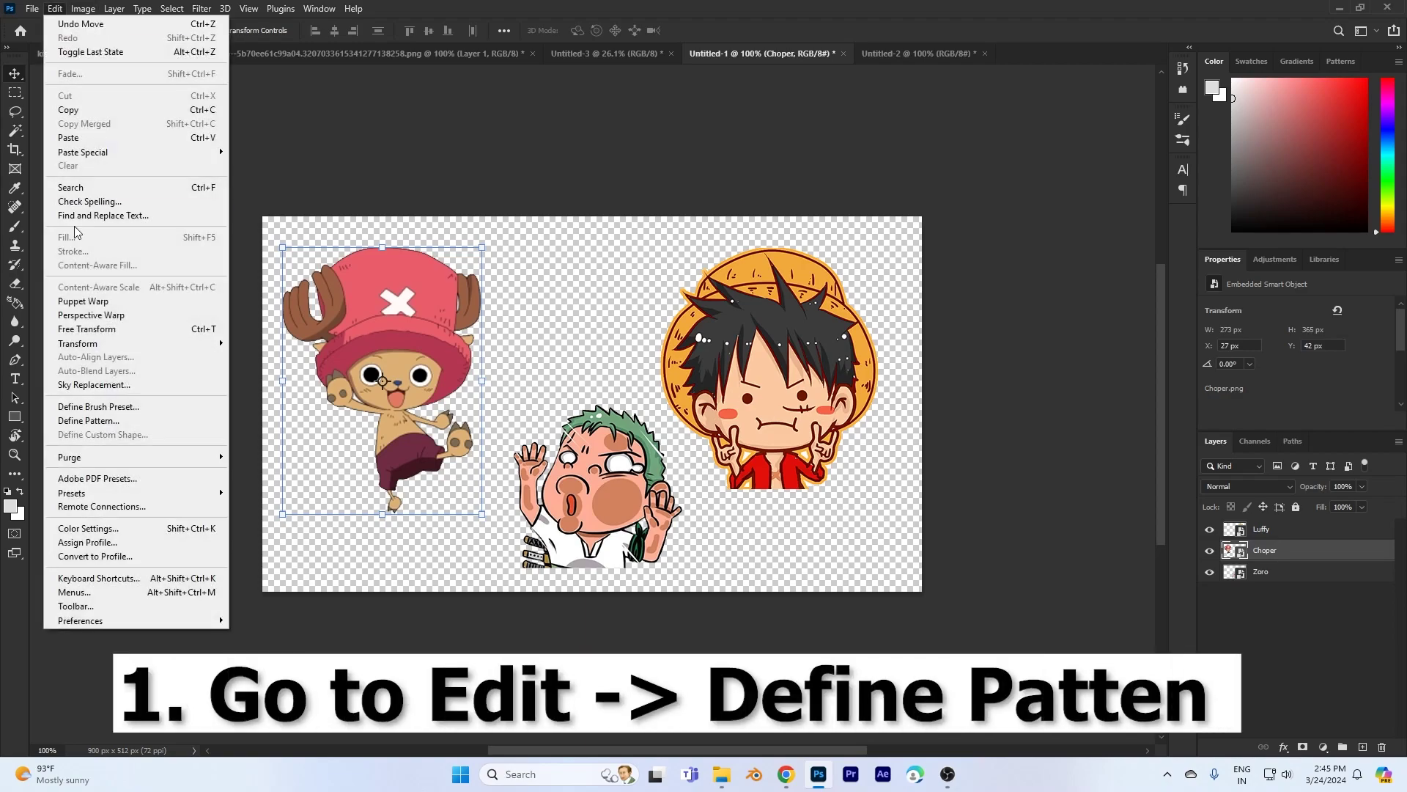
left_click(124, 420)
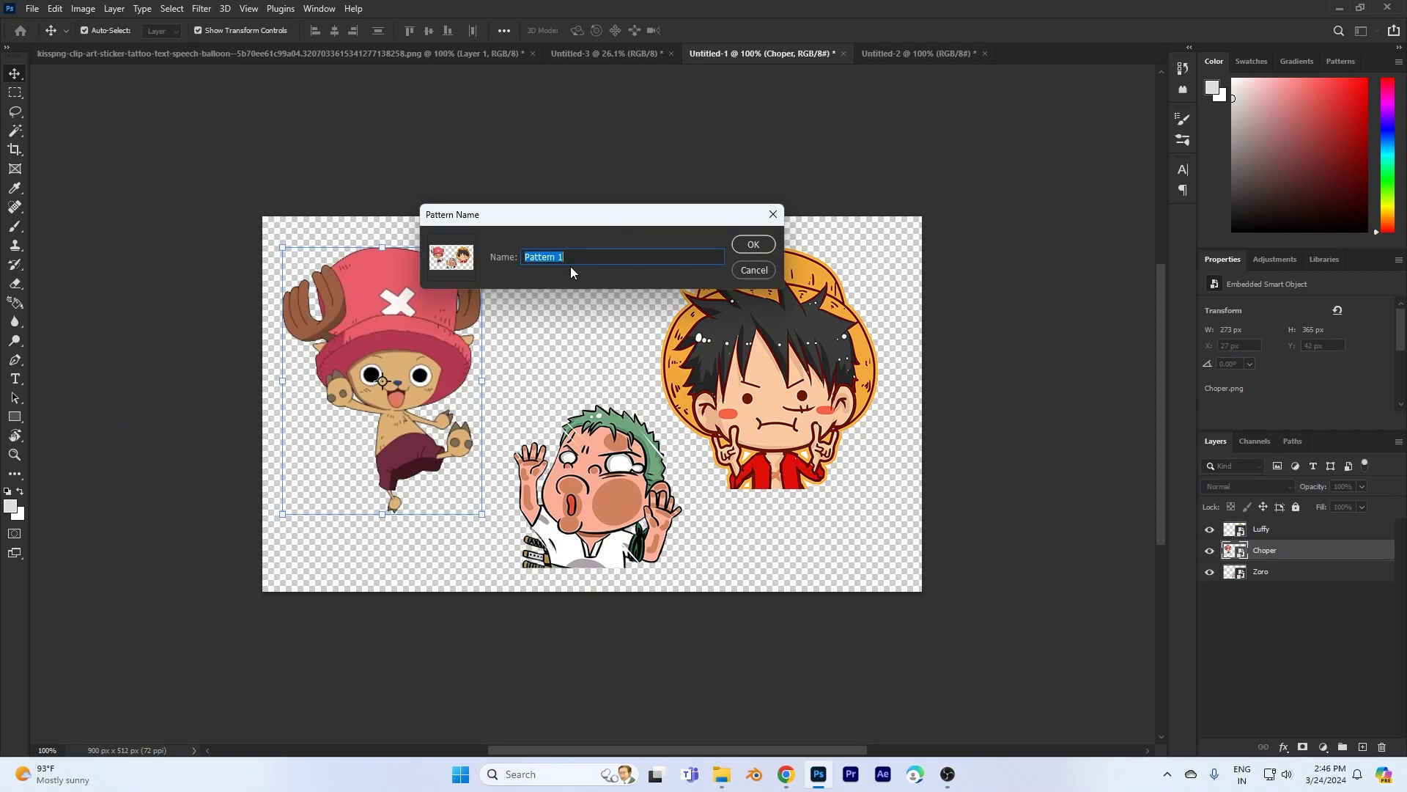
type("Luffy Gang")
left_click(753, 245)
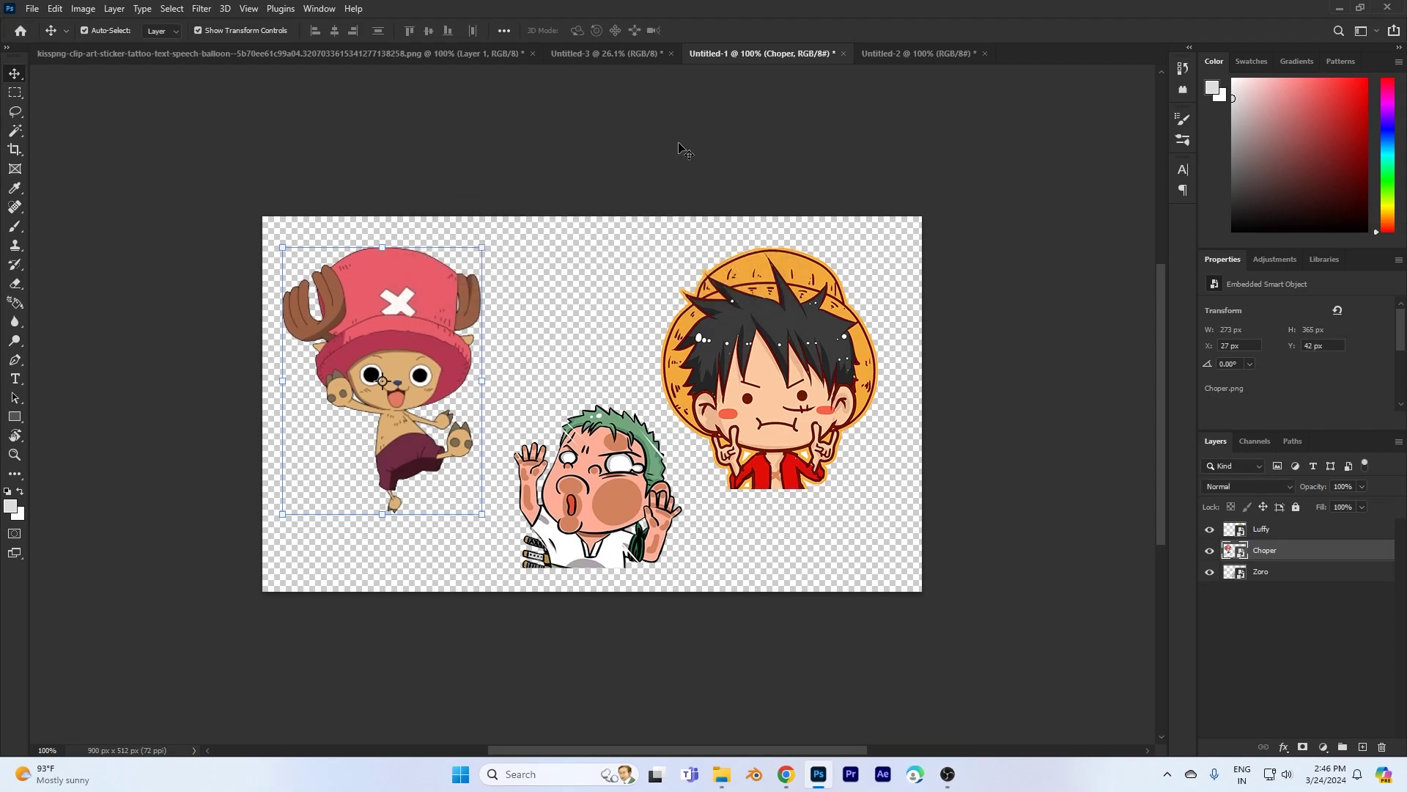
Step: Create a new blank A4 document
key("ctrl+n")
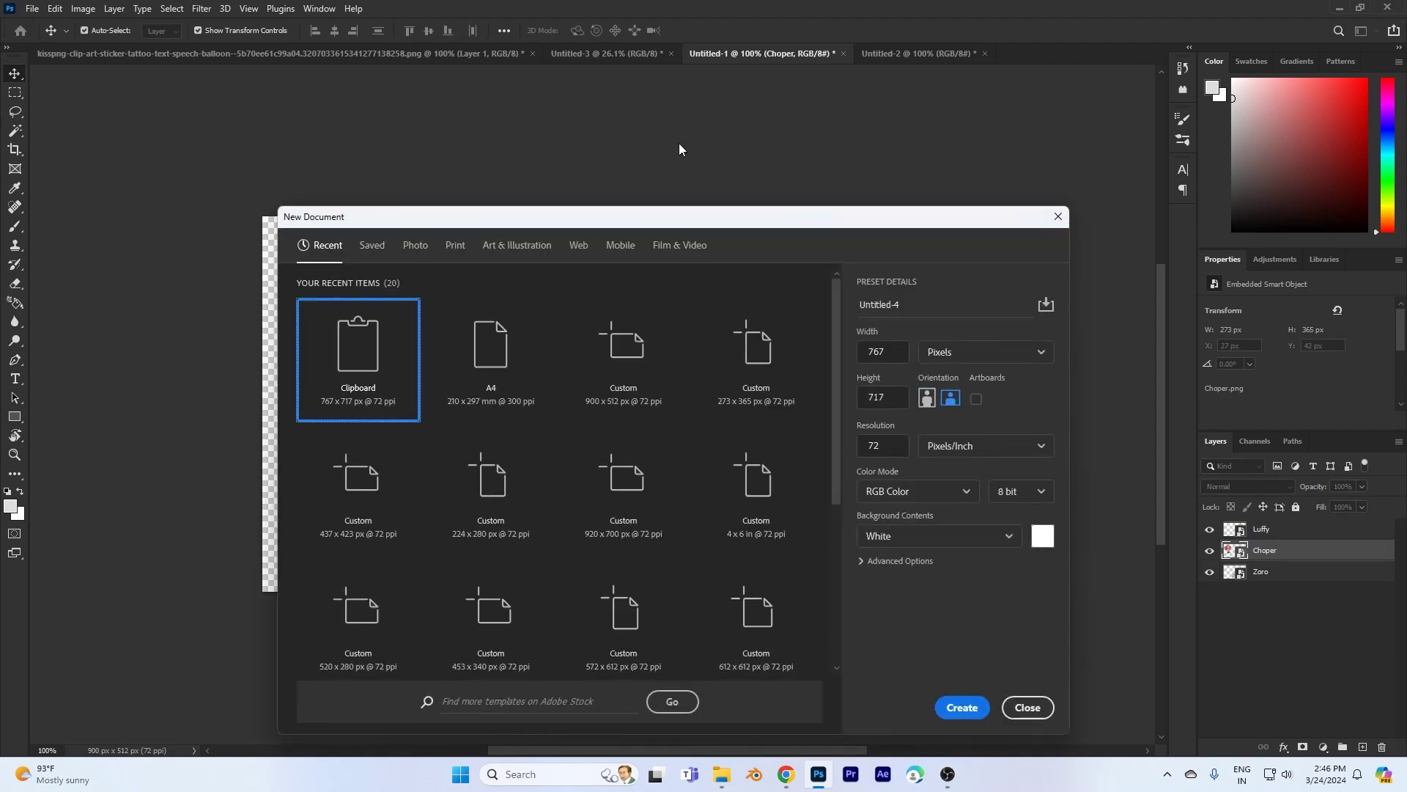
left_click(452, 365)
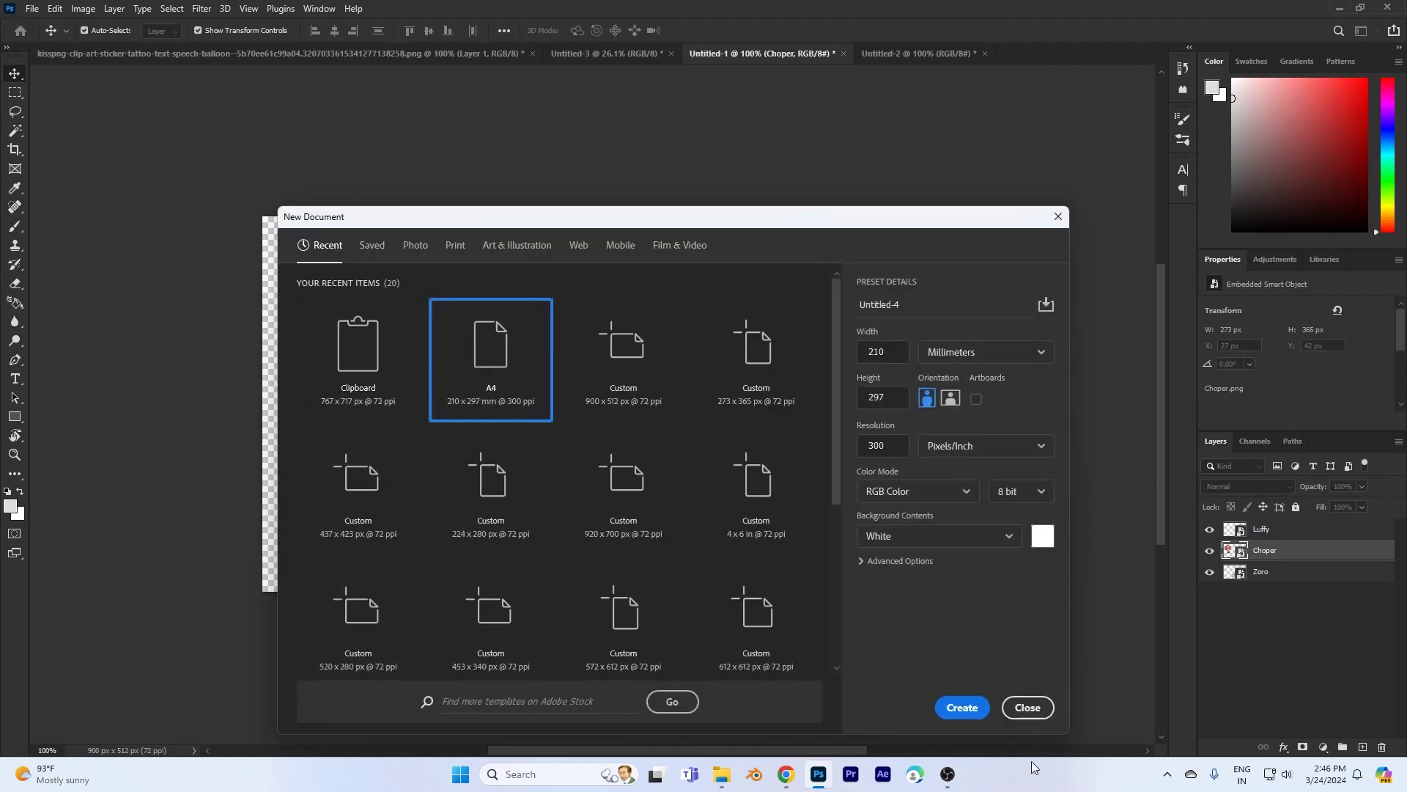
left_click(965, 708)
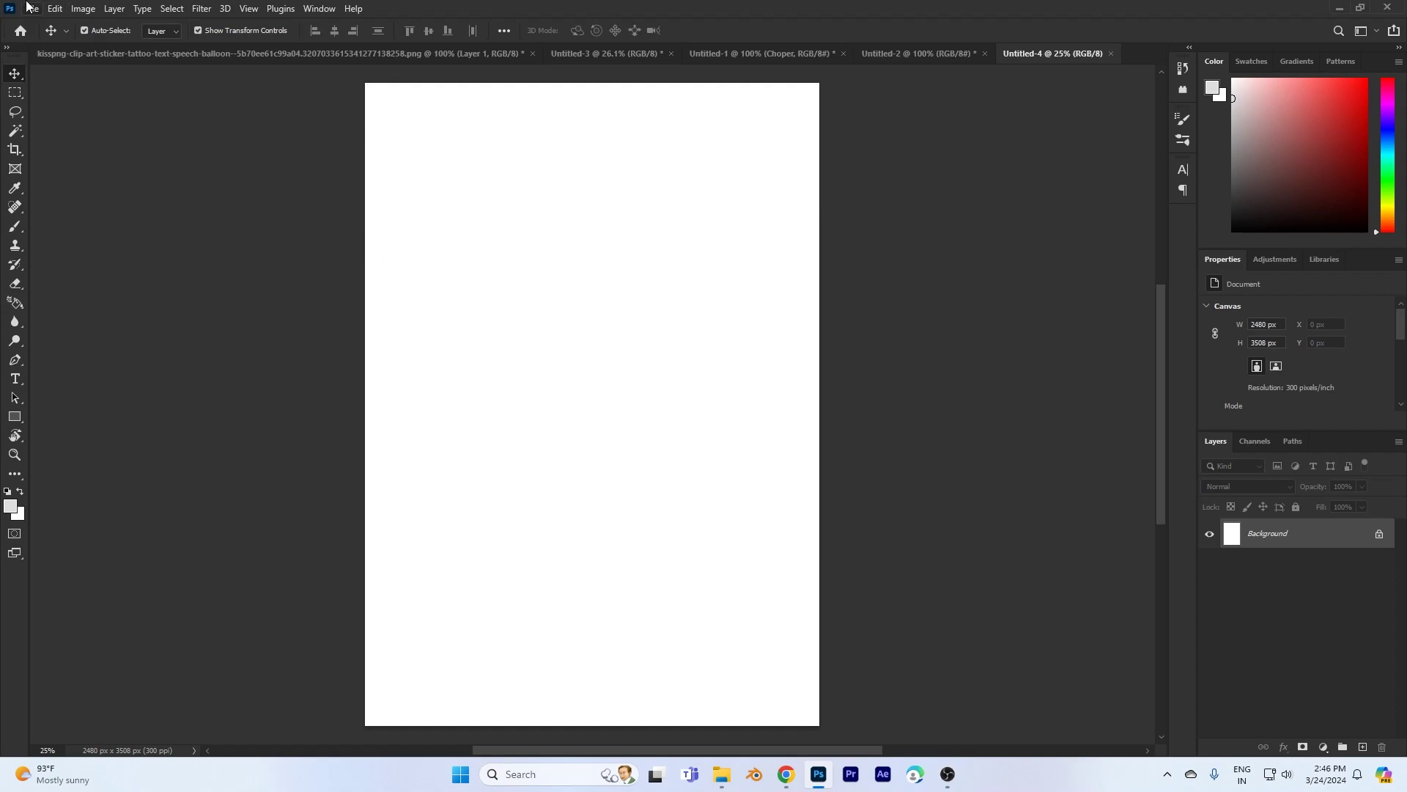
Step: Fill the page with the Luffy Gang pattern using the Random Fill script
left_click(56, 9)
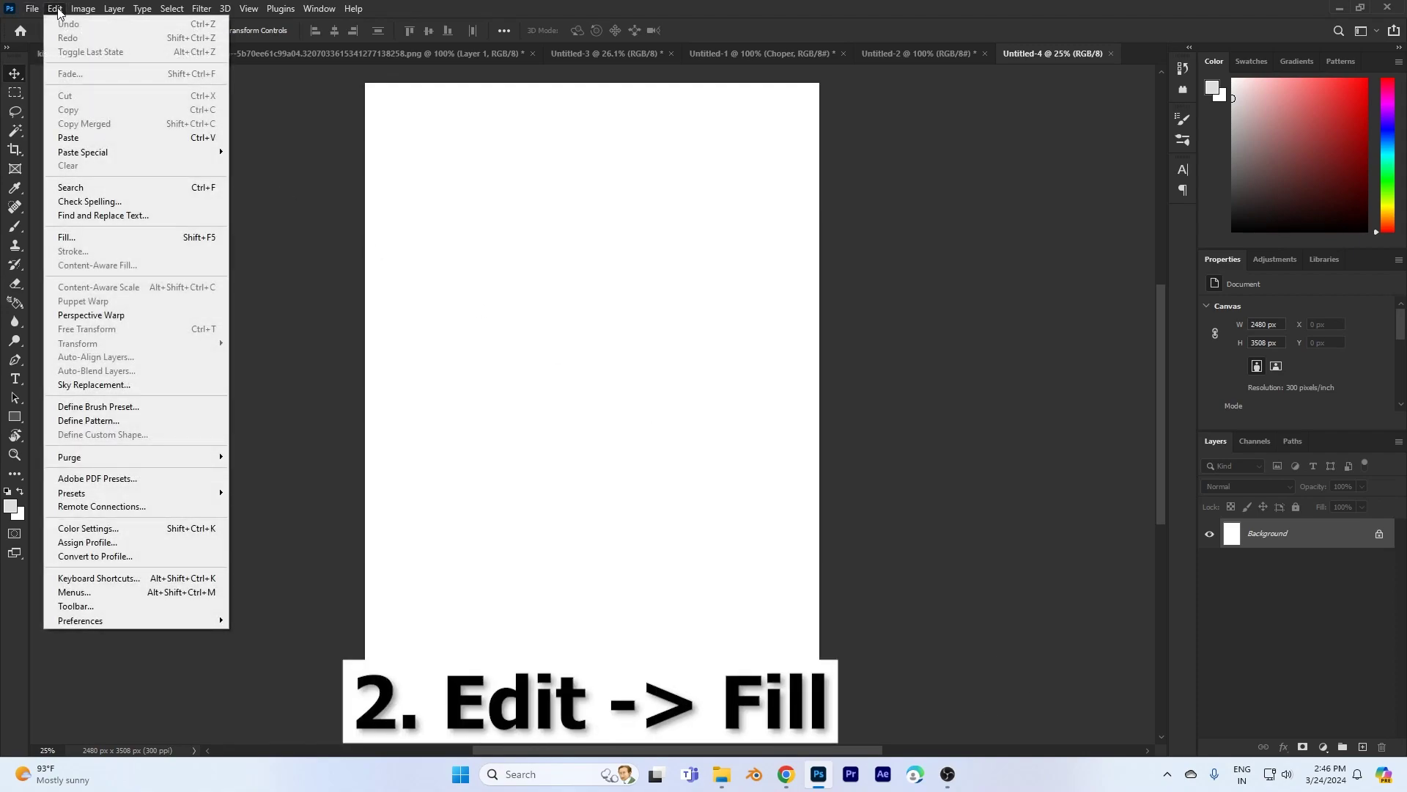
left_click(106, 234)
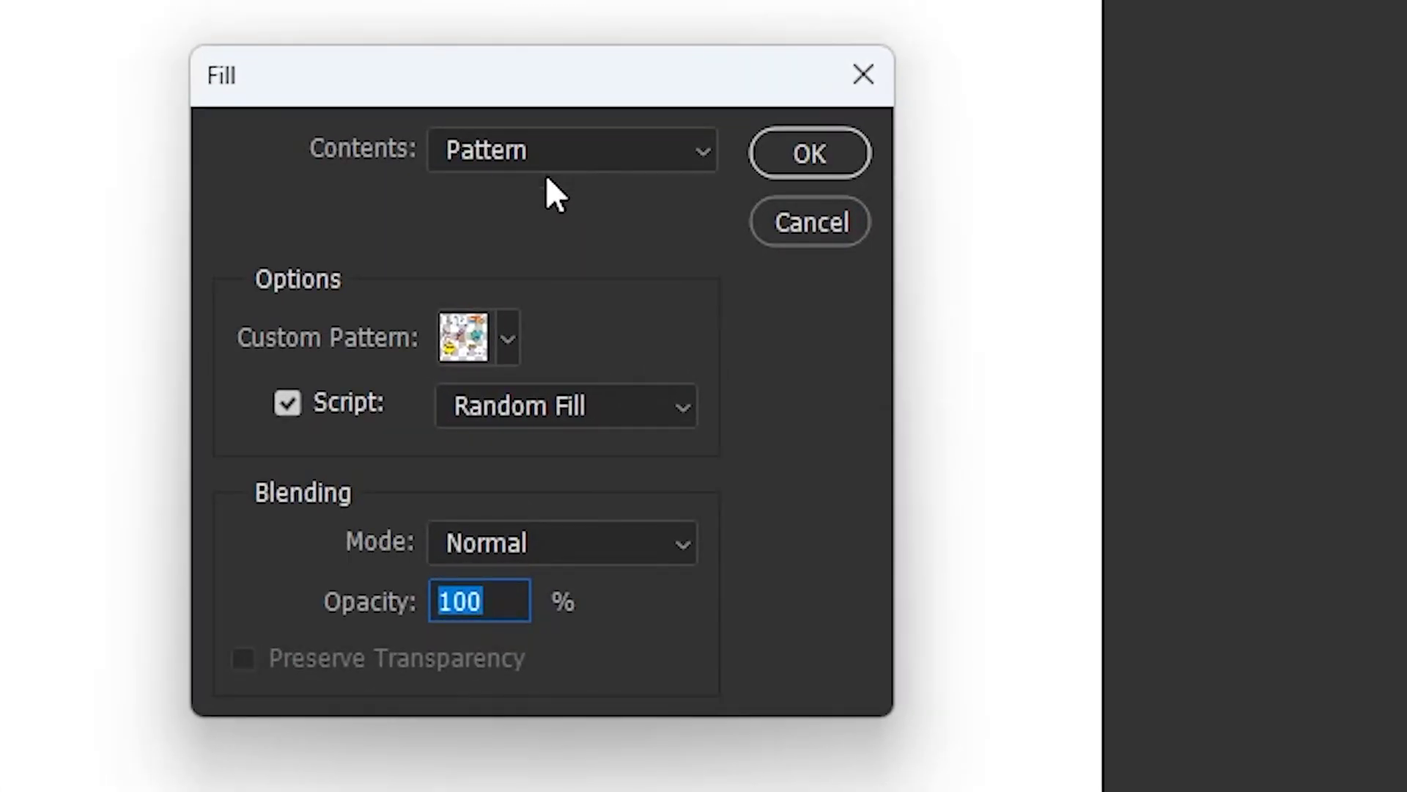
left_click(471, 339)
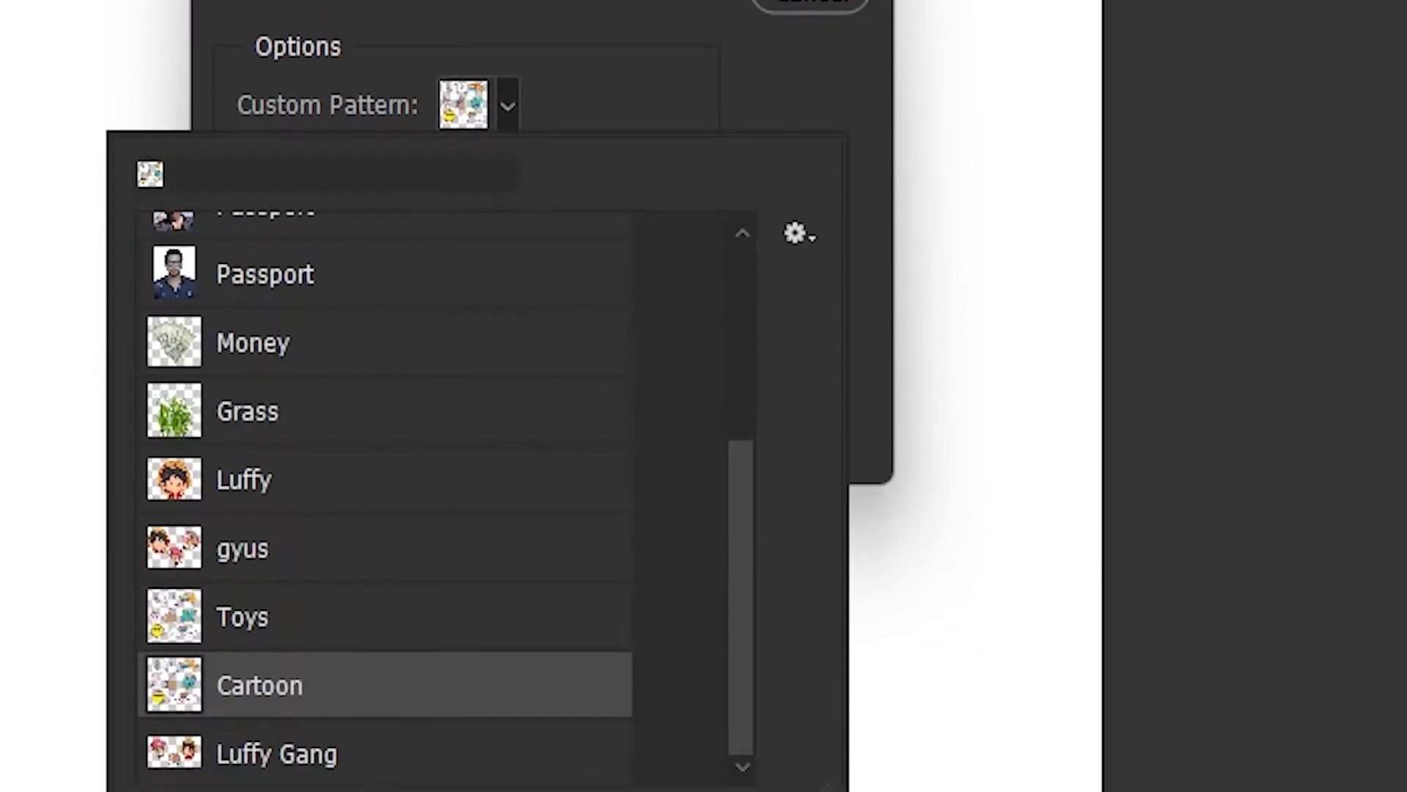
left_click(366, 678)
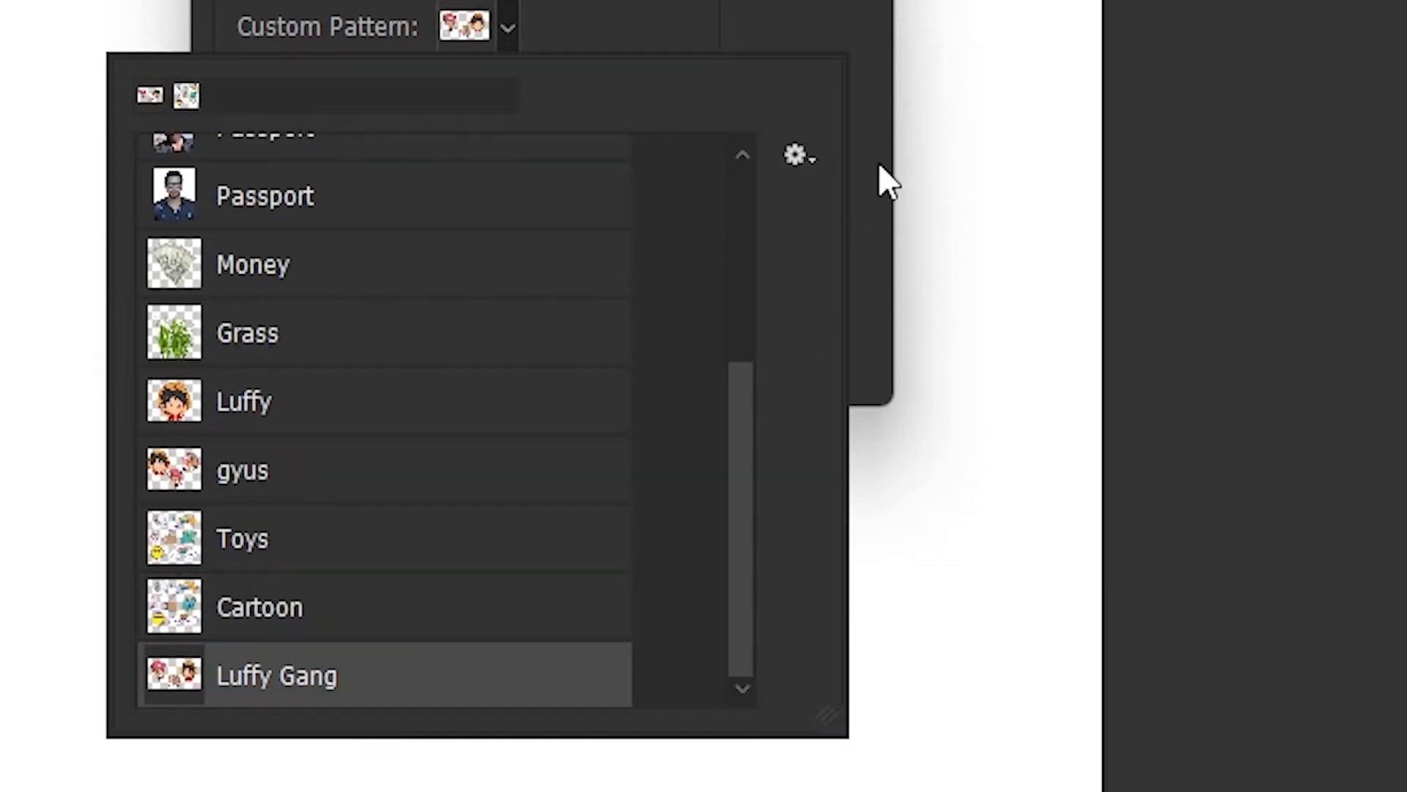
left_click(571, 347)
left_click(517, 419)
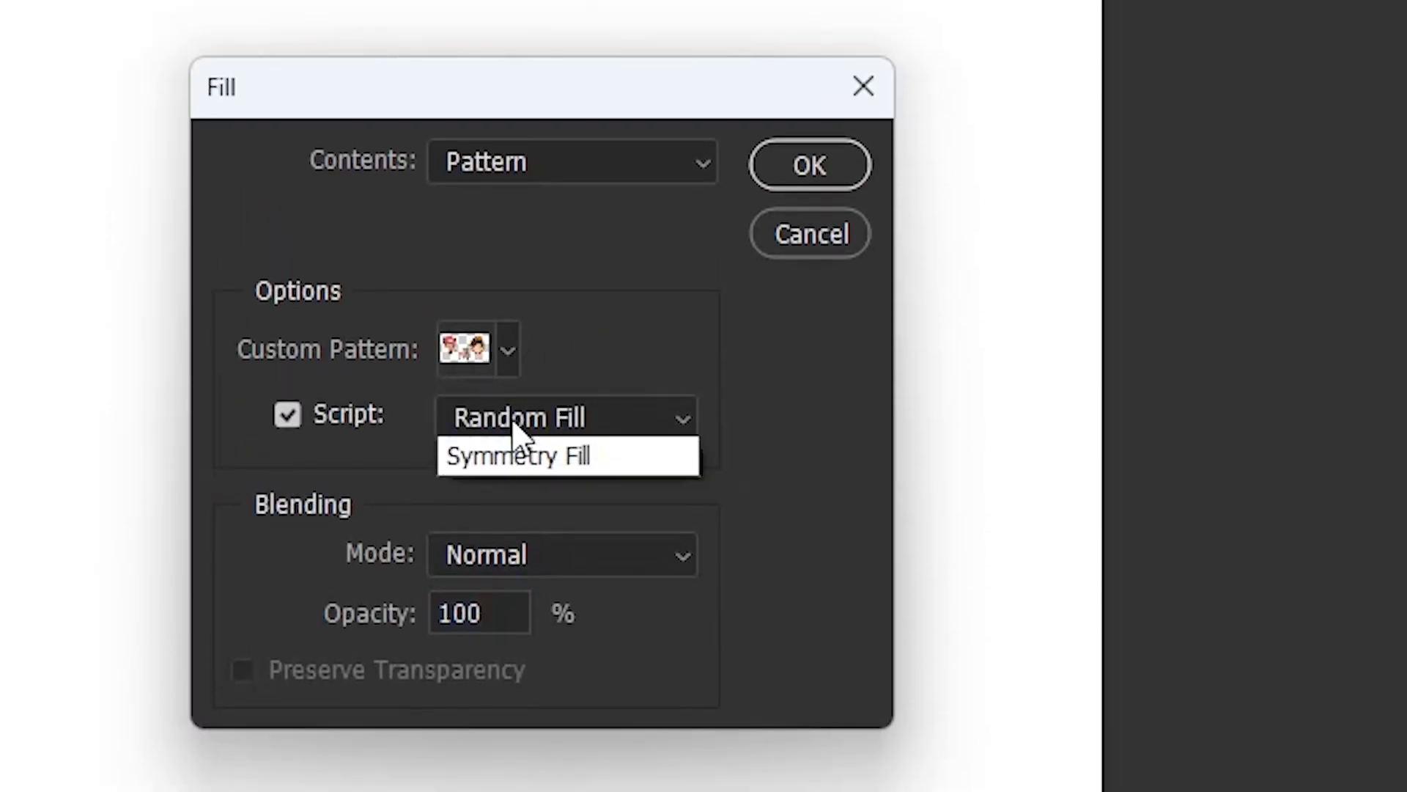
left_click(541, 561)
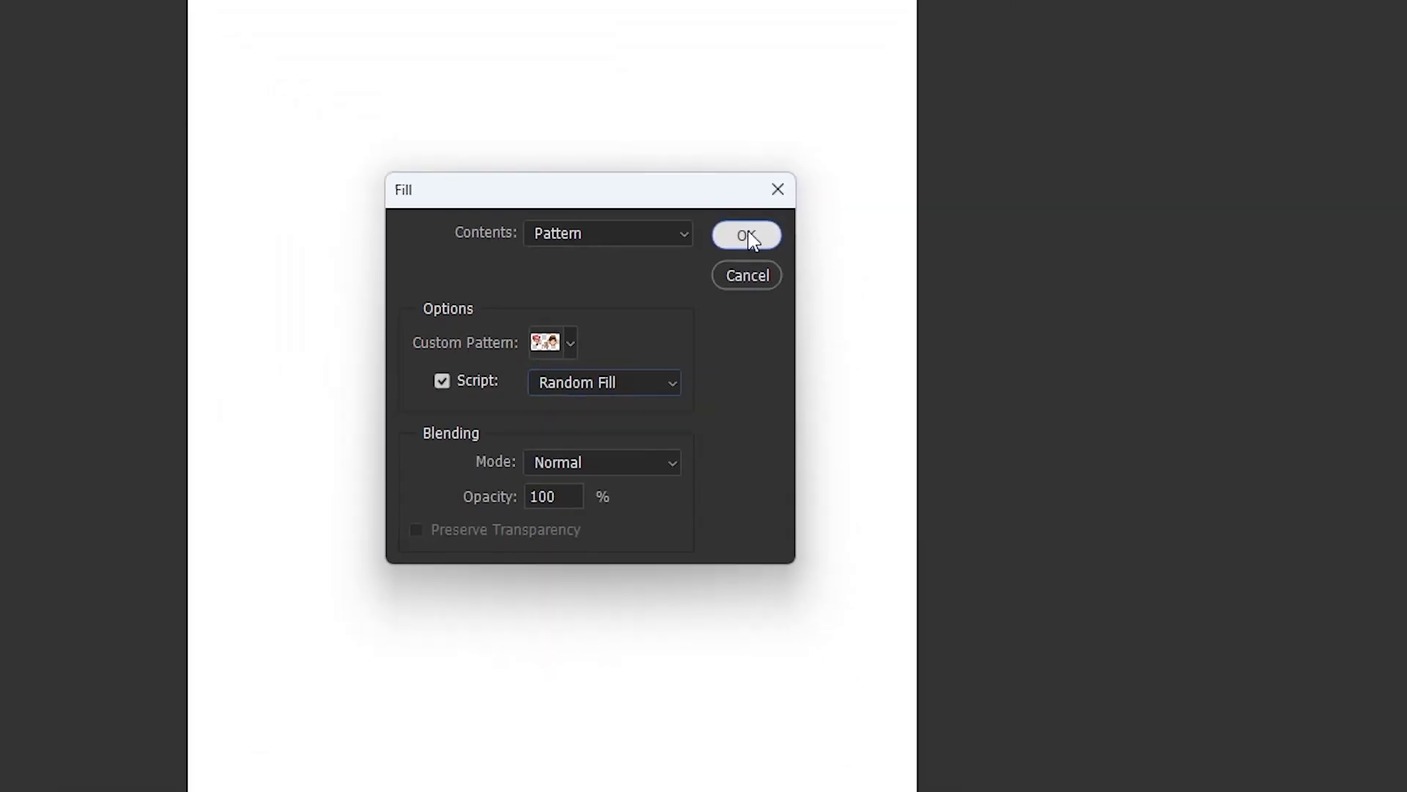
left_click(810, 165)
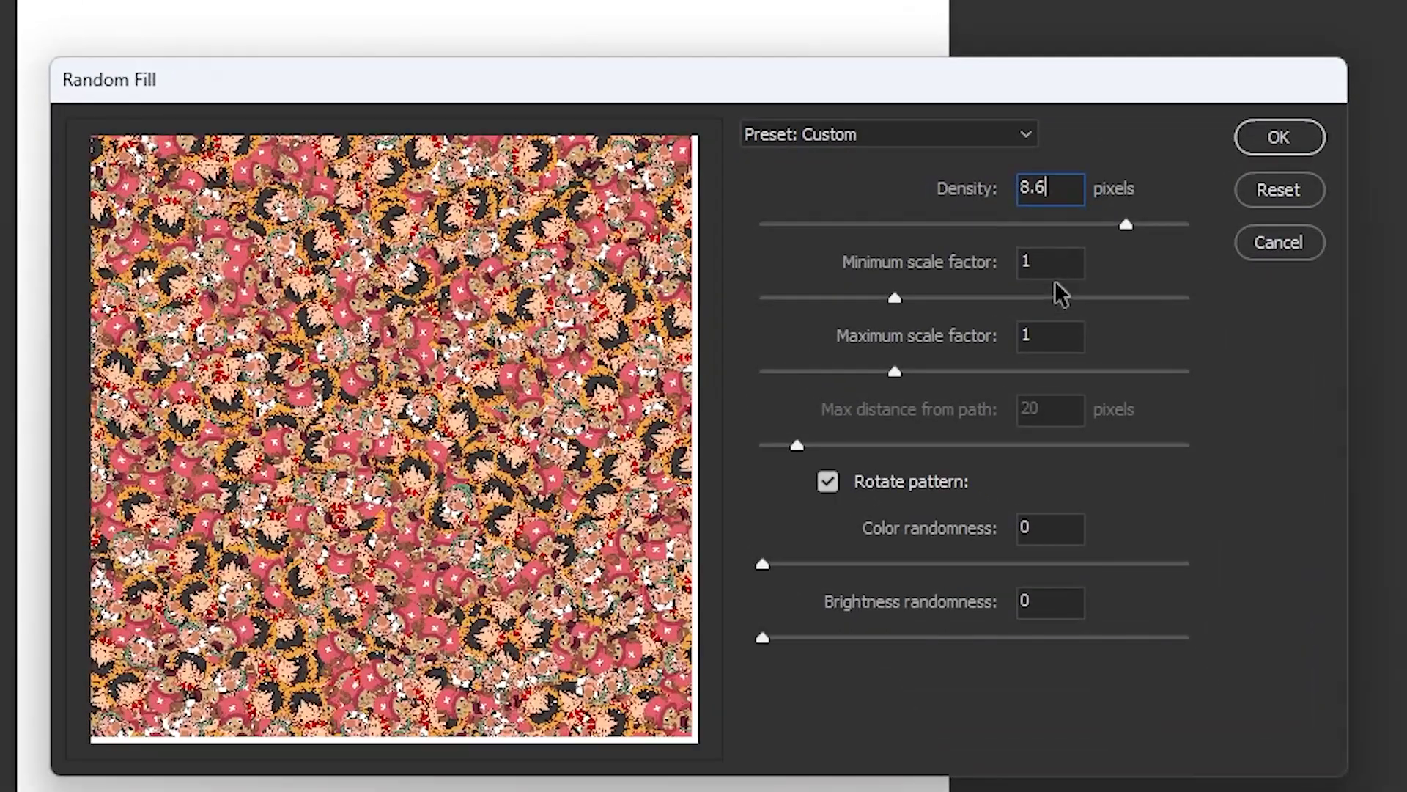
Step: Apply Random Fill keeping density 8.6 and scale factors of 1
key("Tab")
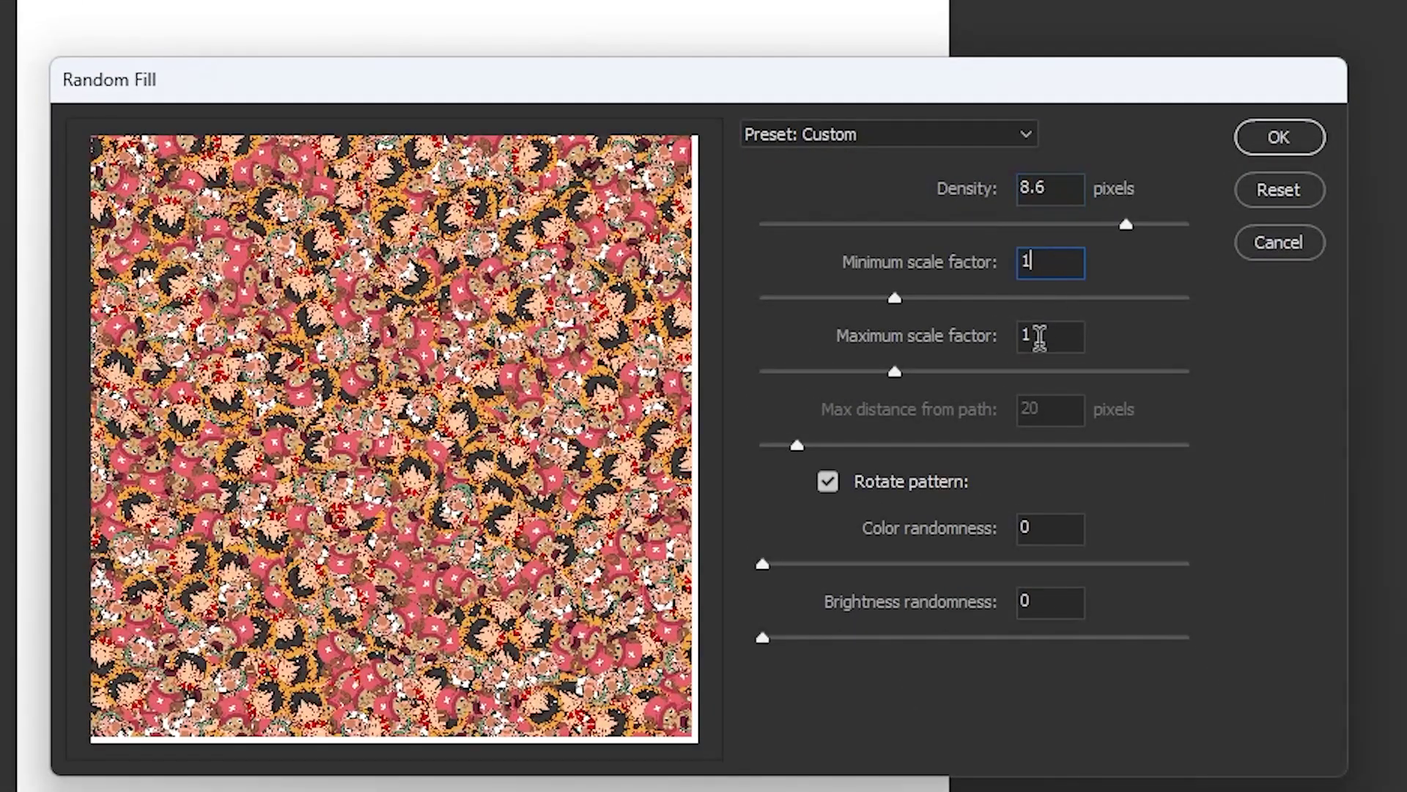
key("Tab")
key("Tab")
key("Tab")
left_click(1056, 528)
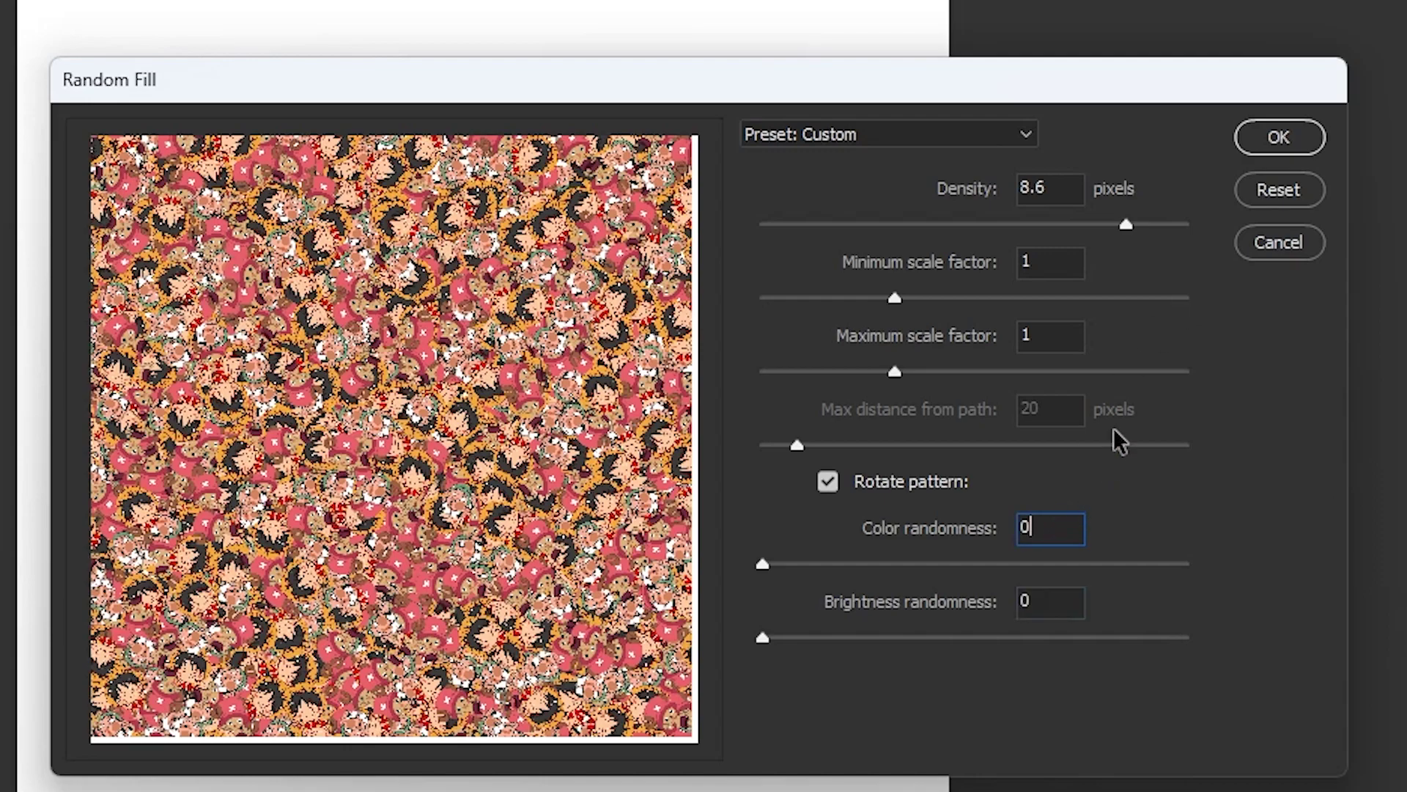
double_click(1066, 328)
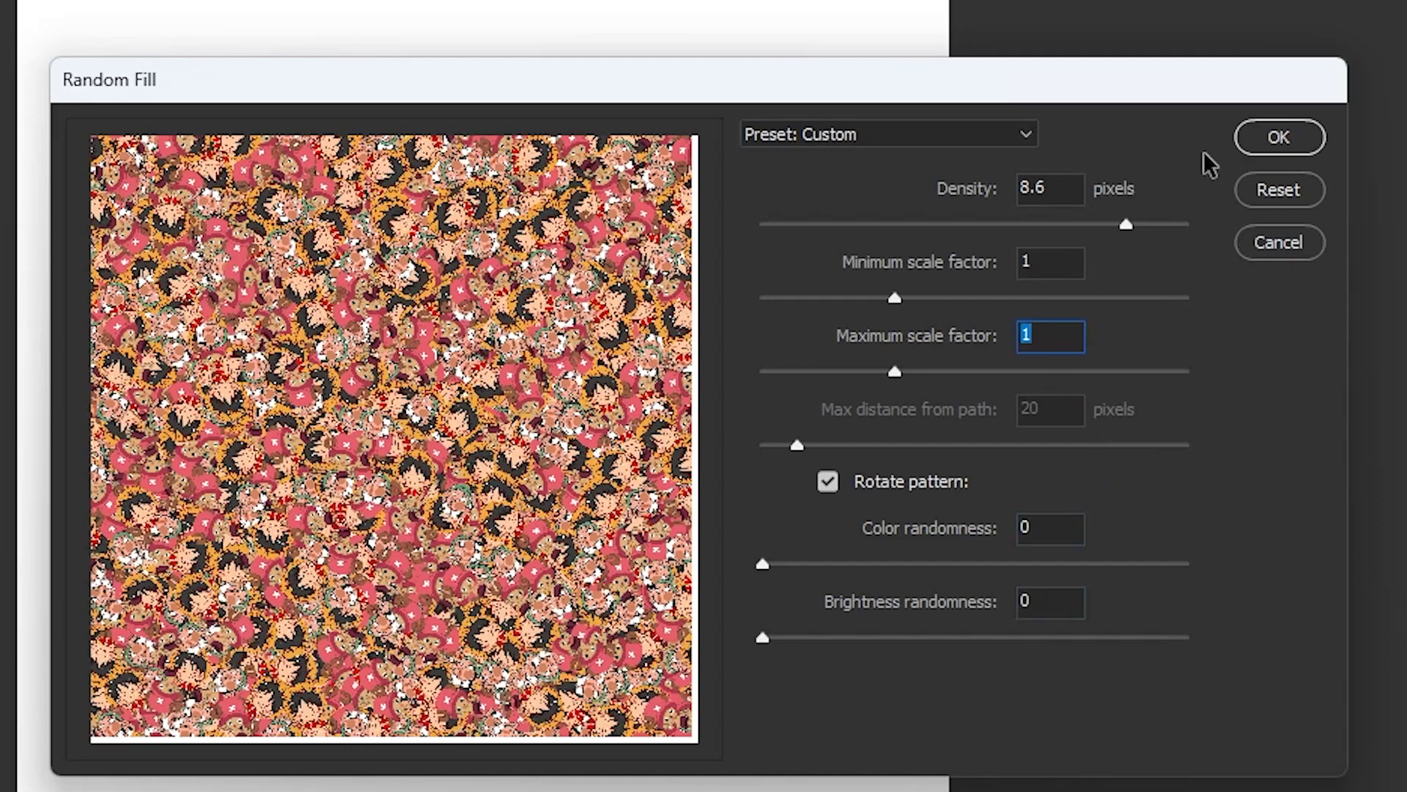
left_click(1273, 146)
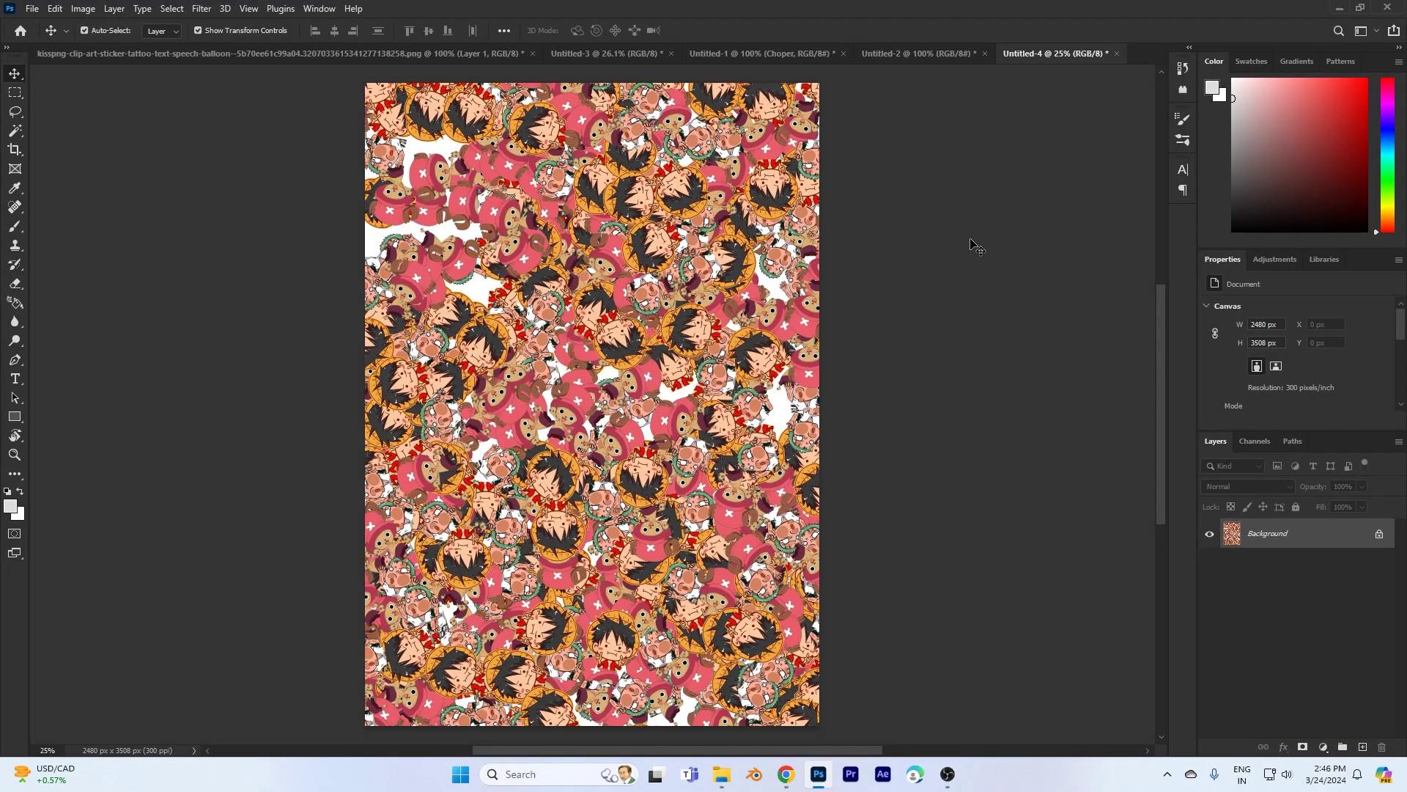
Step: Run a second Luffy Gang Random Fill pass over the page
left_click(56, 9)
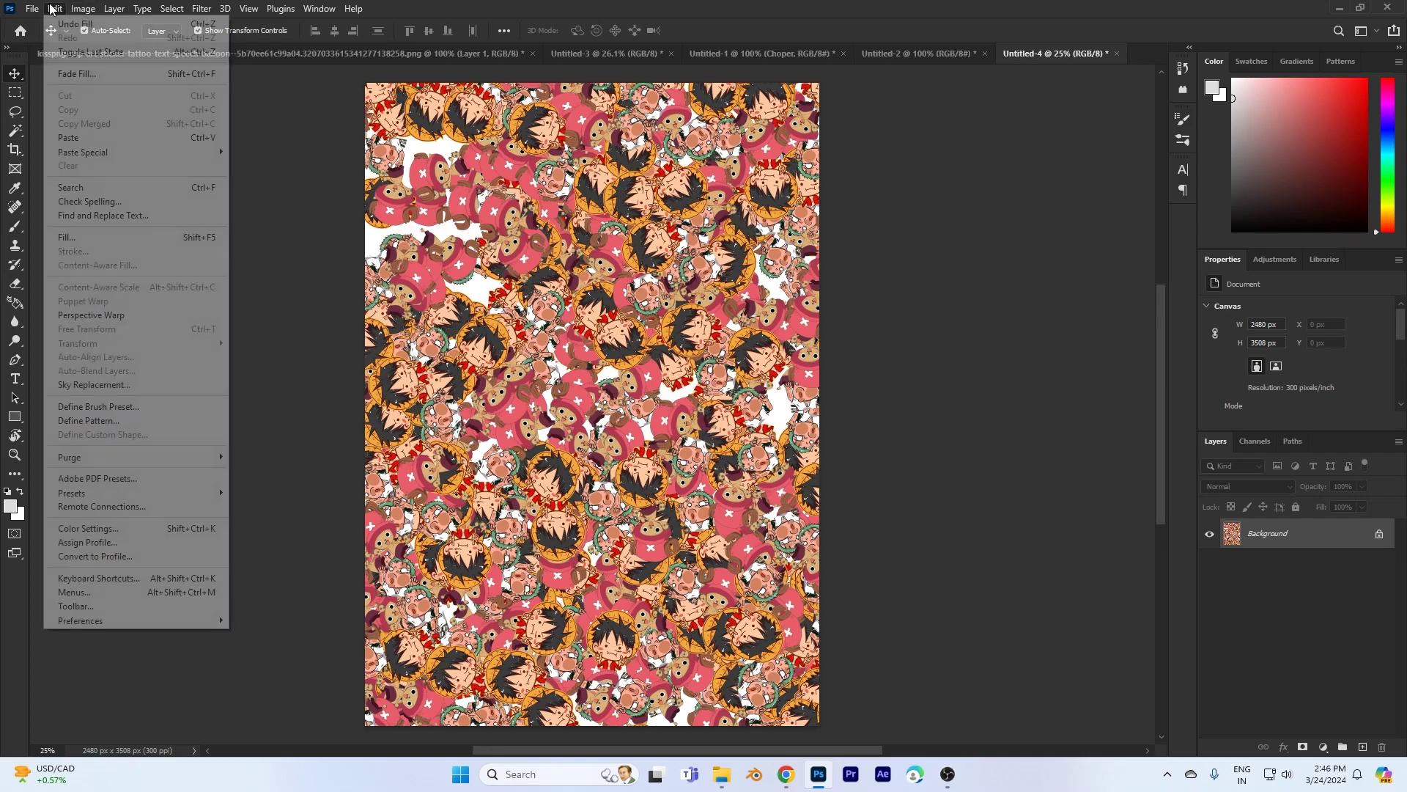
left_click(121, 245)
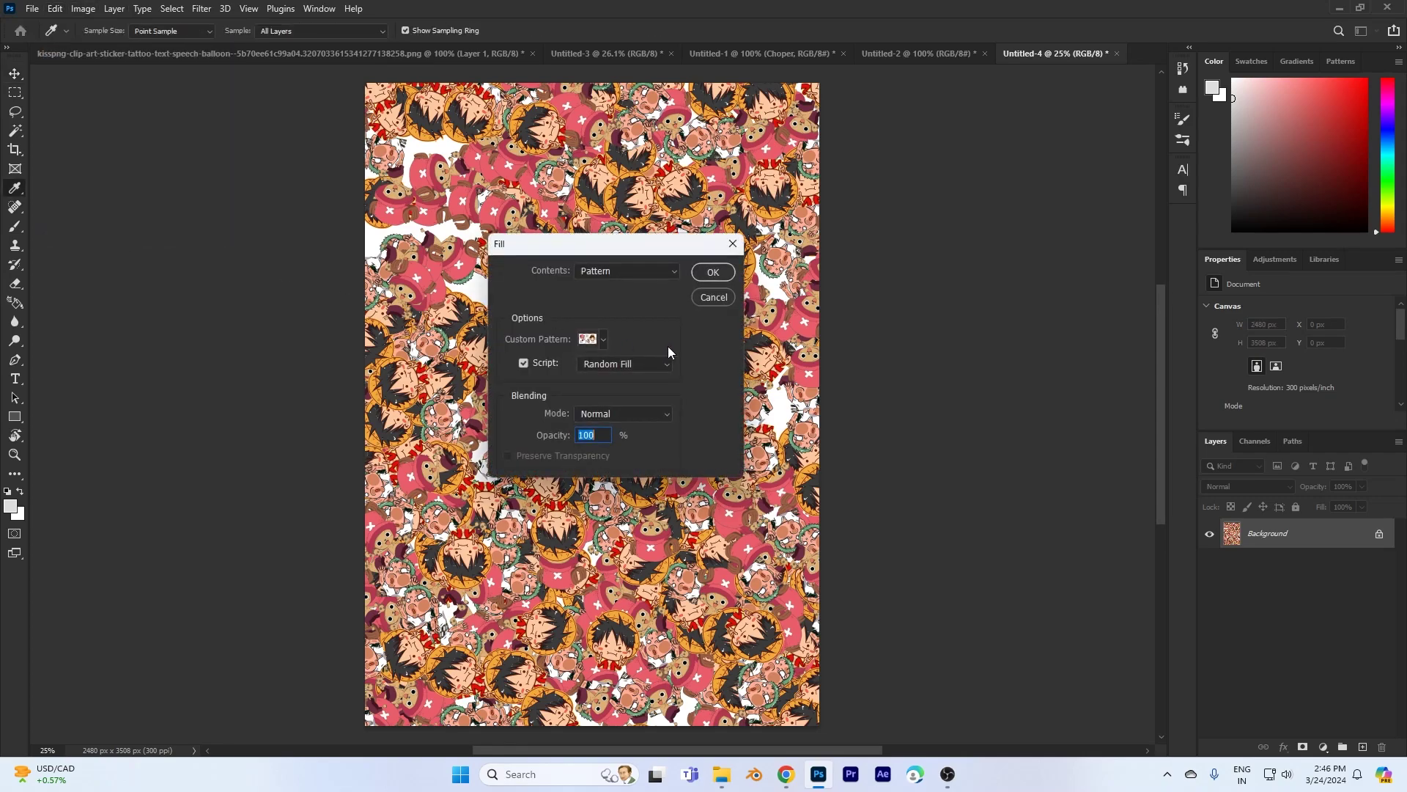
left_click(712, 272)
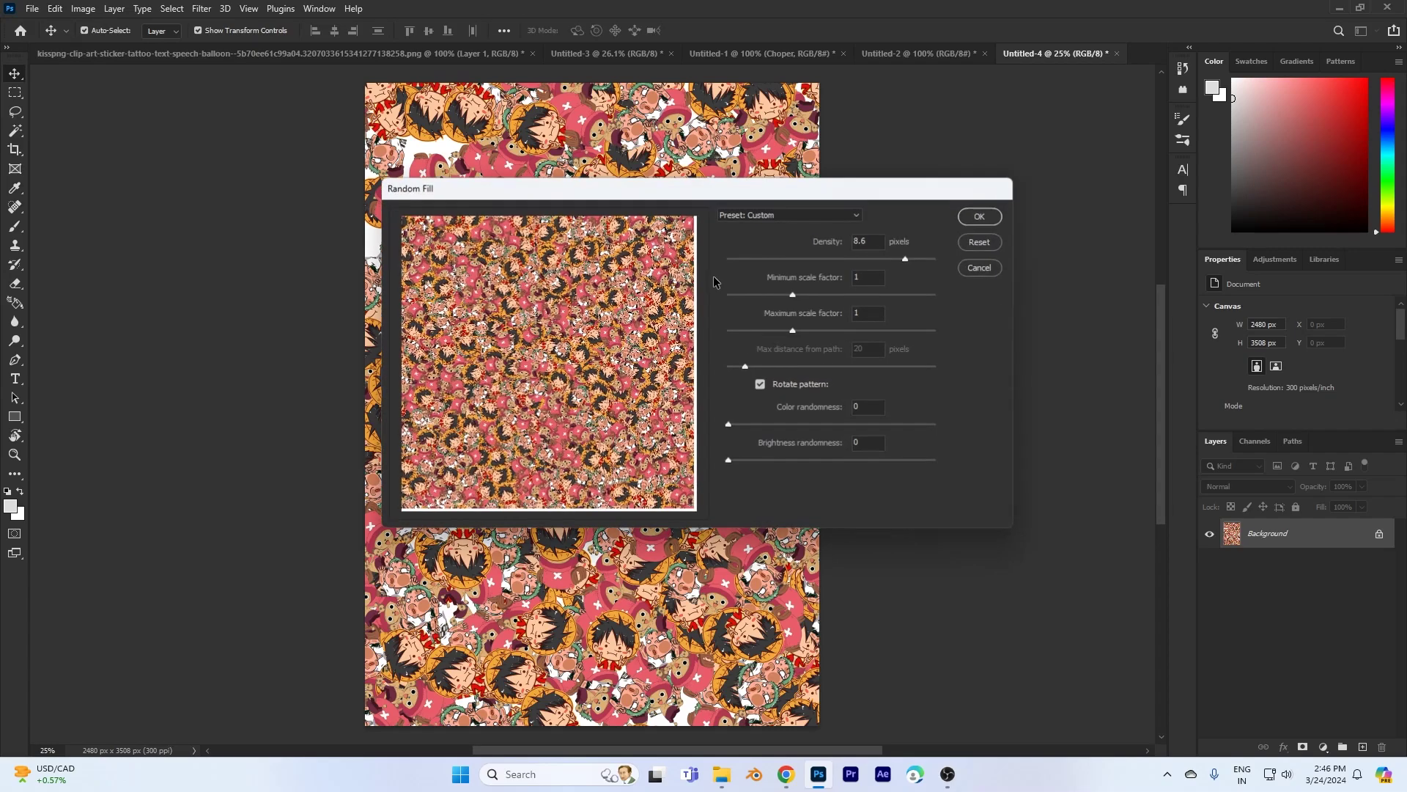
left_click(996, 223)
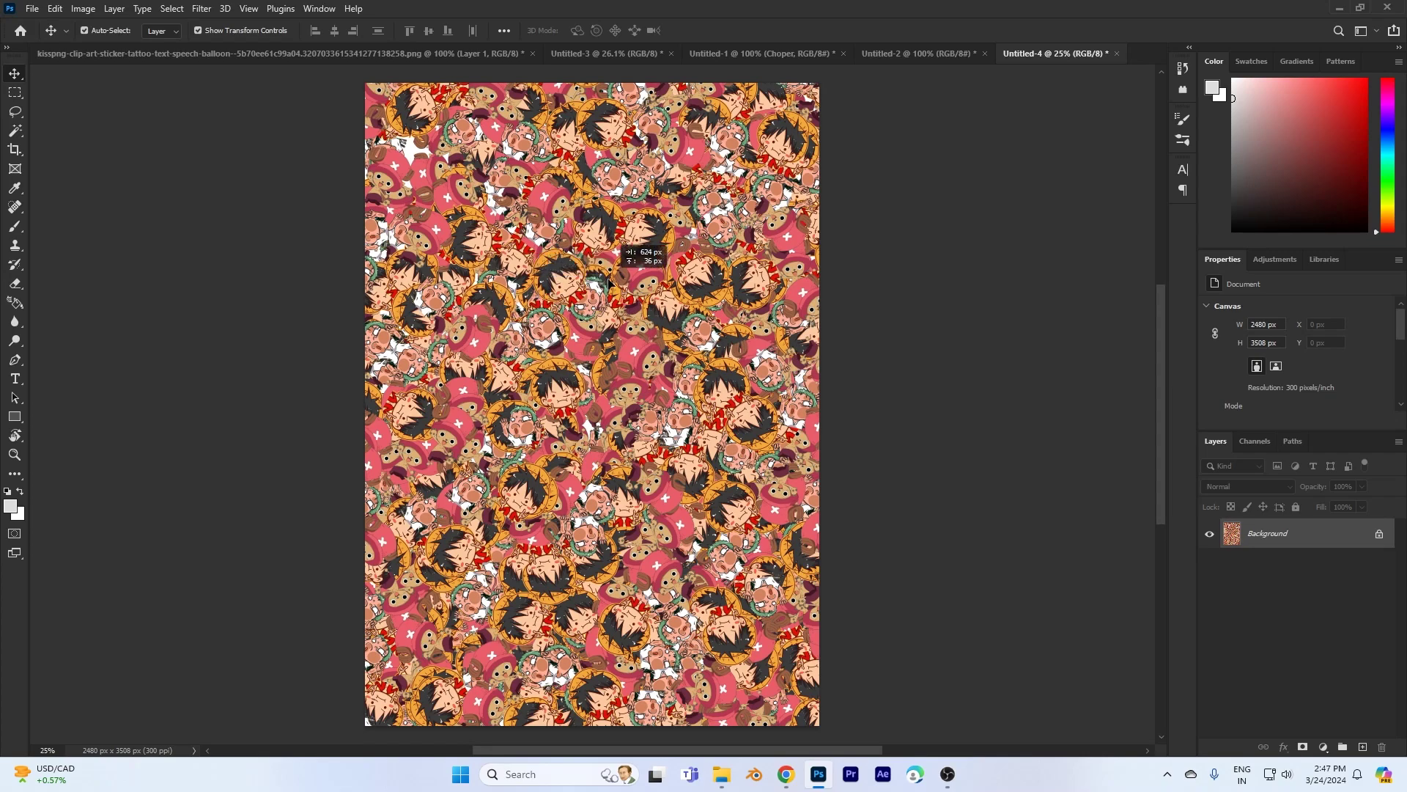
left_click(820, 321)
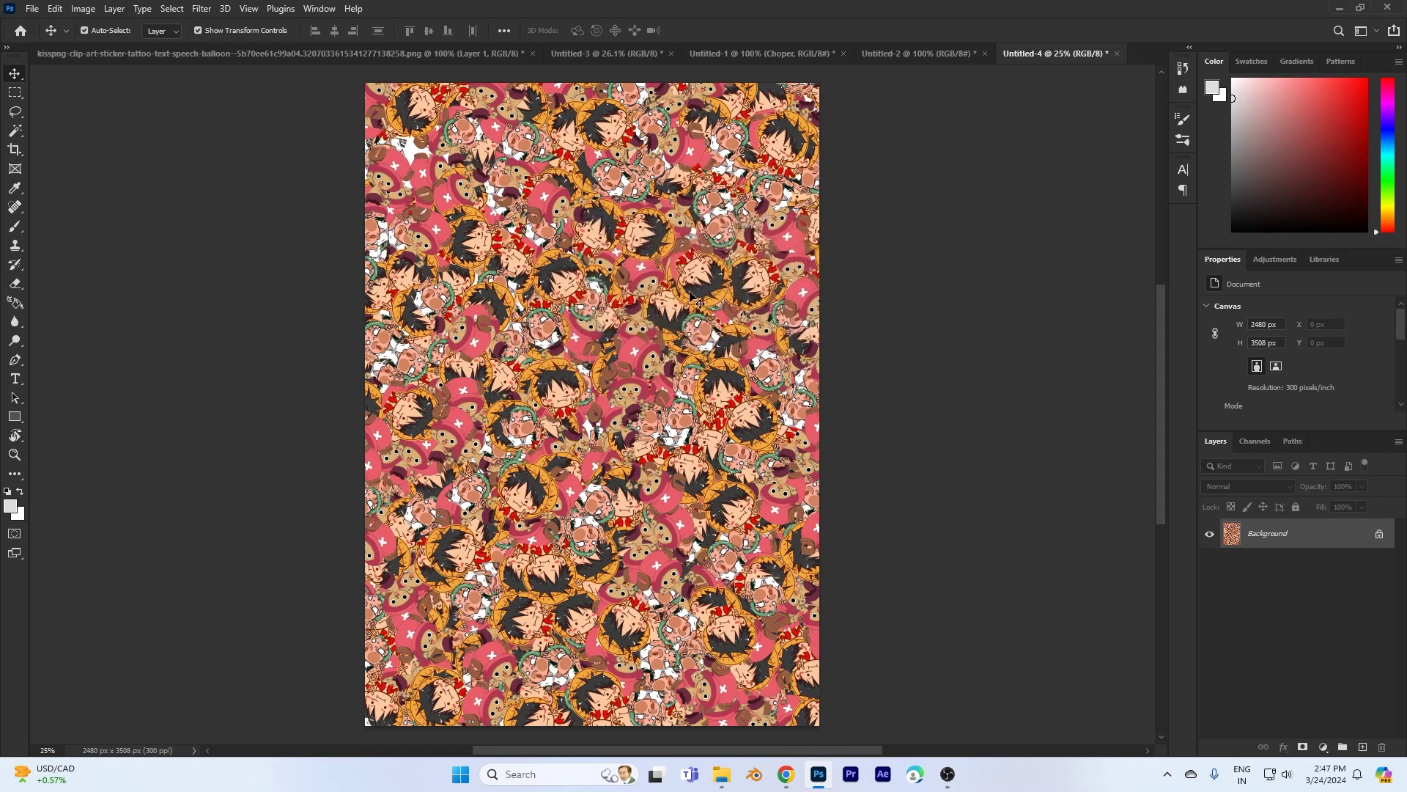
Step: Switch to the 900 x 512 px Untitled-2 document holding the Charizard and Naruto stickers
left_click(878, 54)
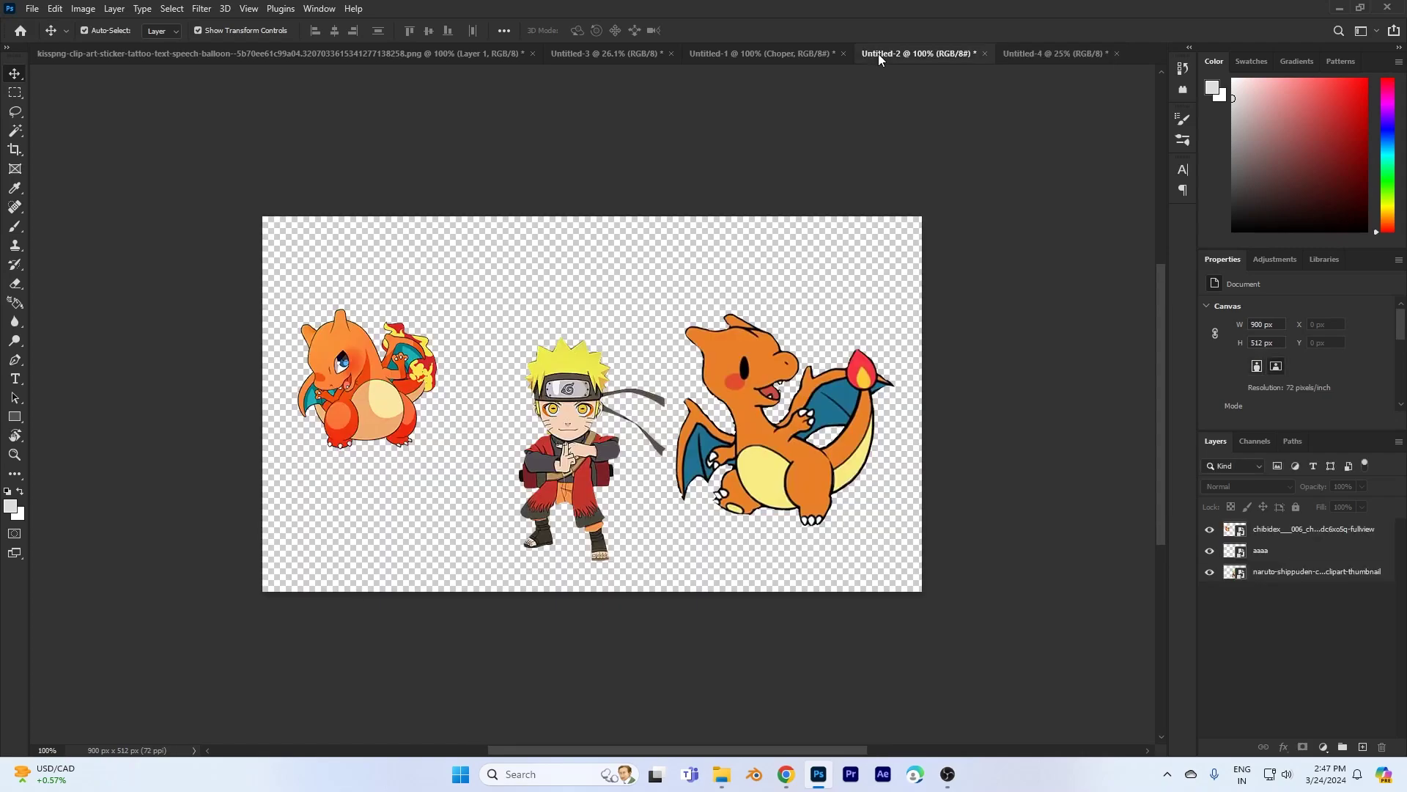